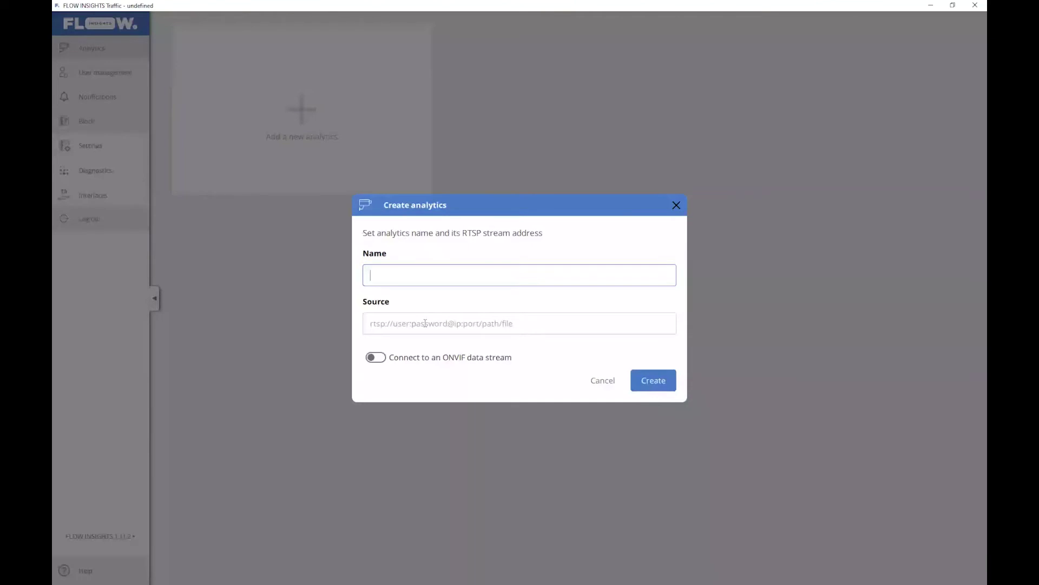
Step: Dismiss the Create analytics form and go to the Interfaces page
left_click(471, 182)
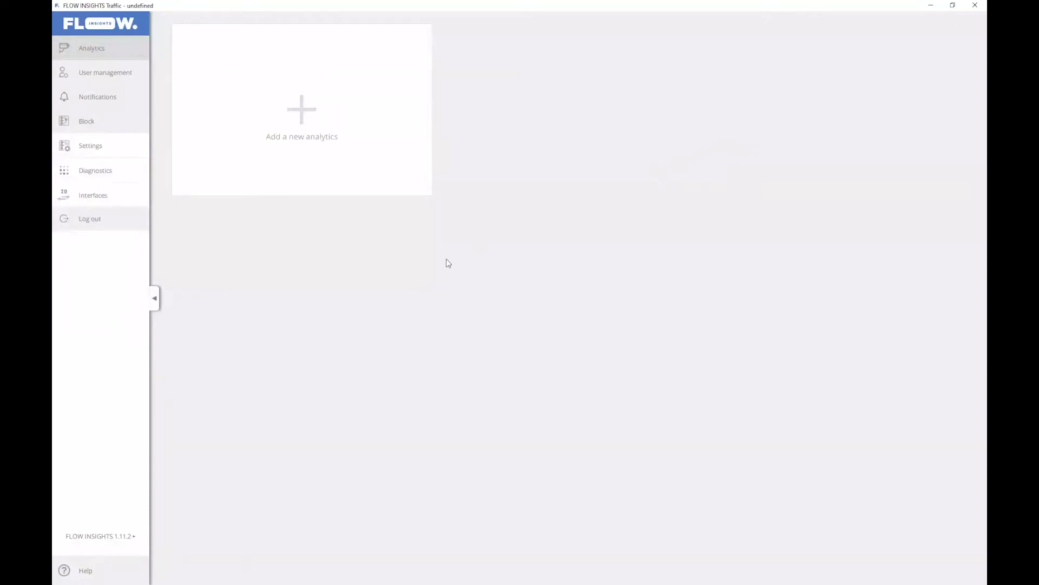
left_click(126, 202)
Step: Give the Local Milestone XProtect server the description 'A local FLOW server' and save it
left_click(230, 532)
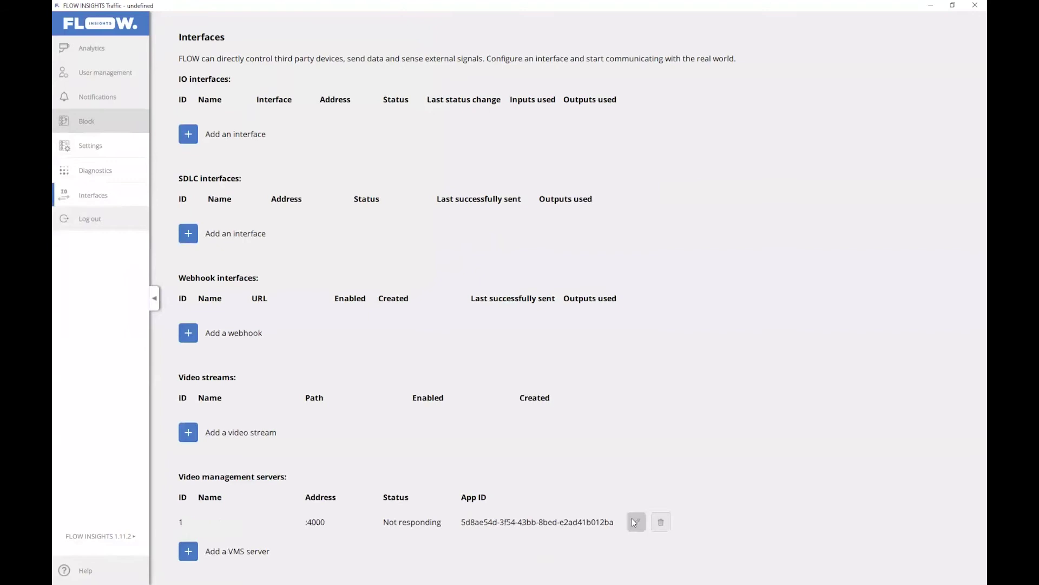
left_click(339, 219)
type("A local FLOW server")
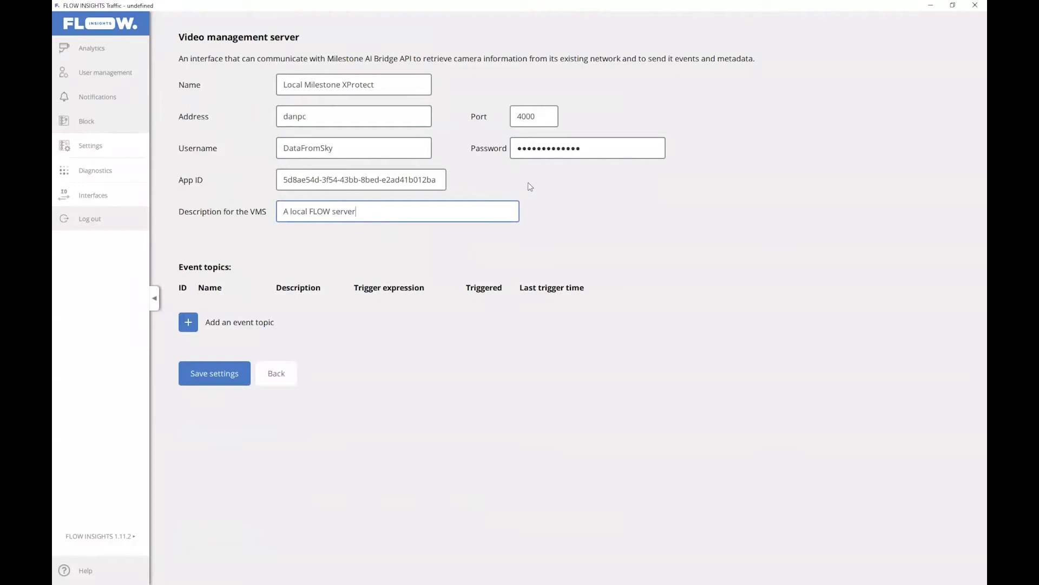
left_click(204, 372)
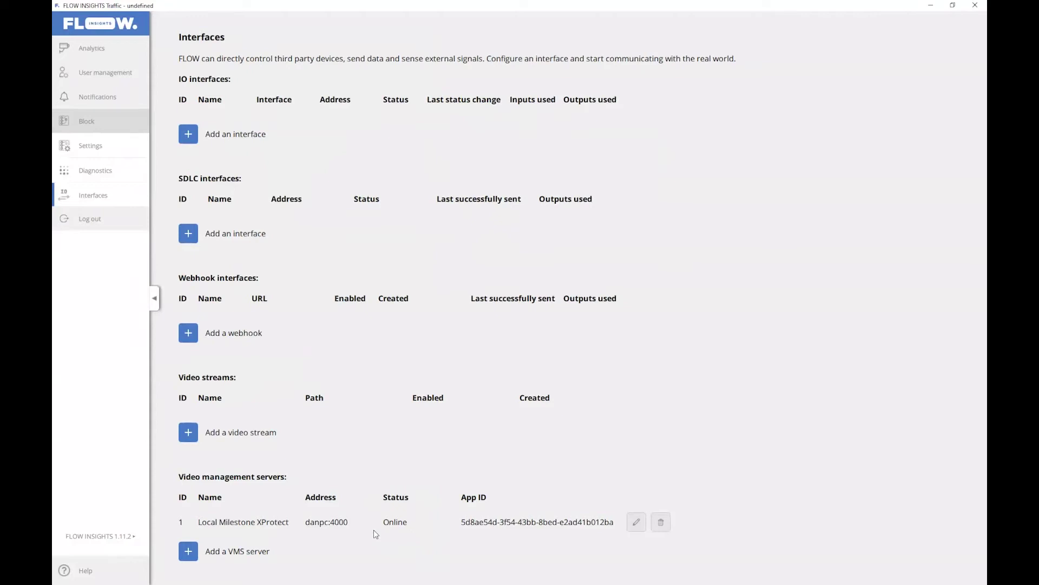
Step: Start a new analytics from the Local Milestone XProtect server, backing out of the RTSP option
left_click(104, 49)
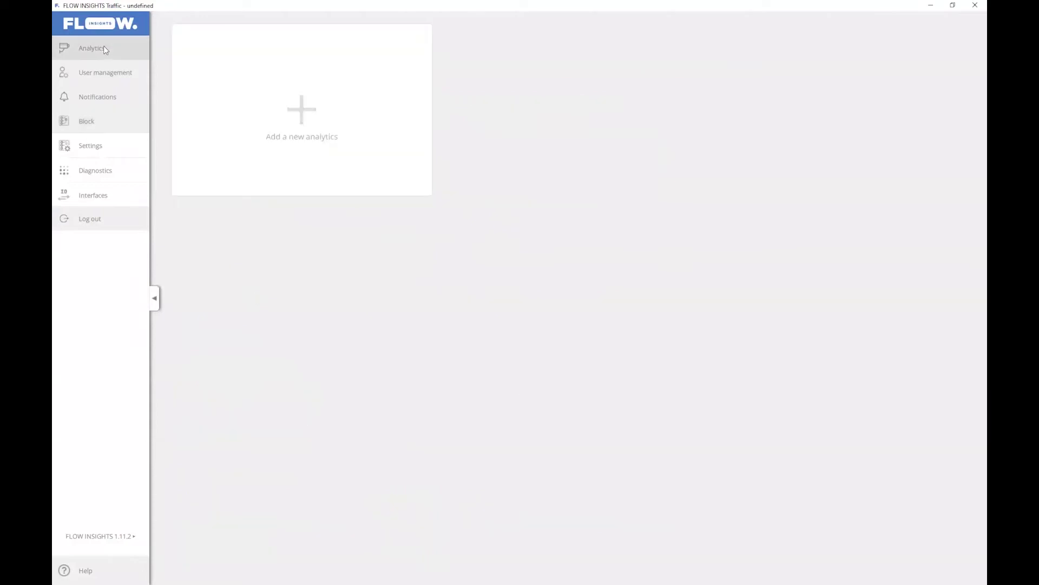
left_click(345, 122)
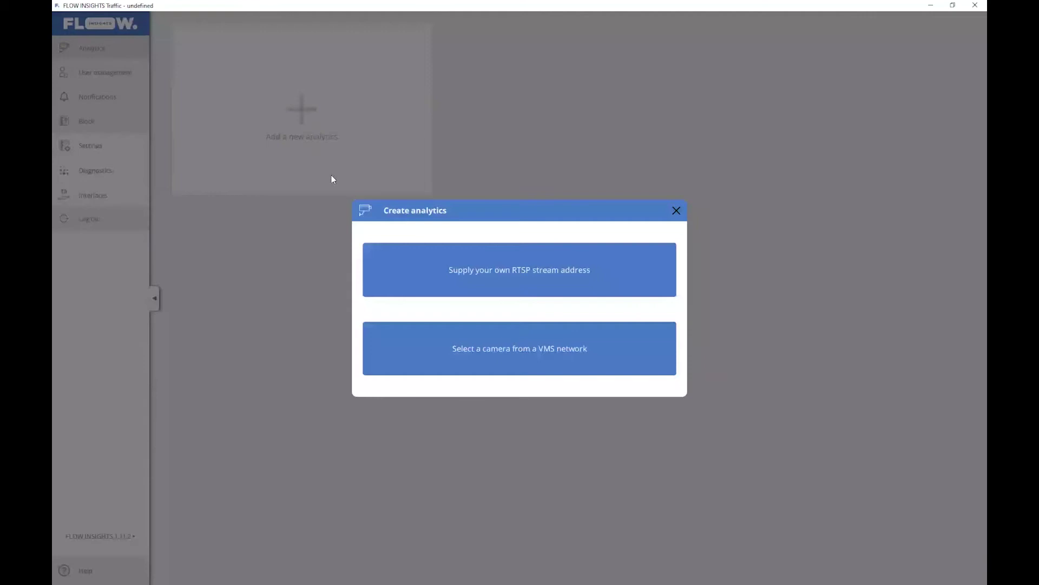
left_click(422, 287)
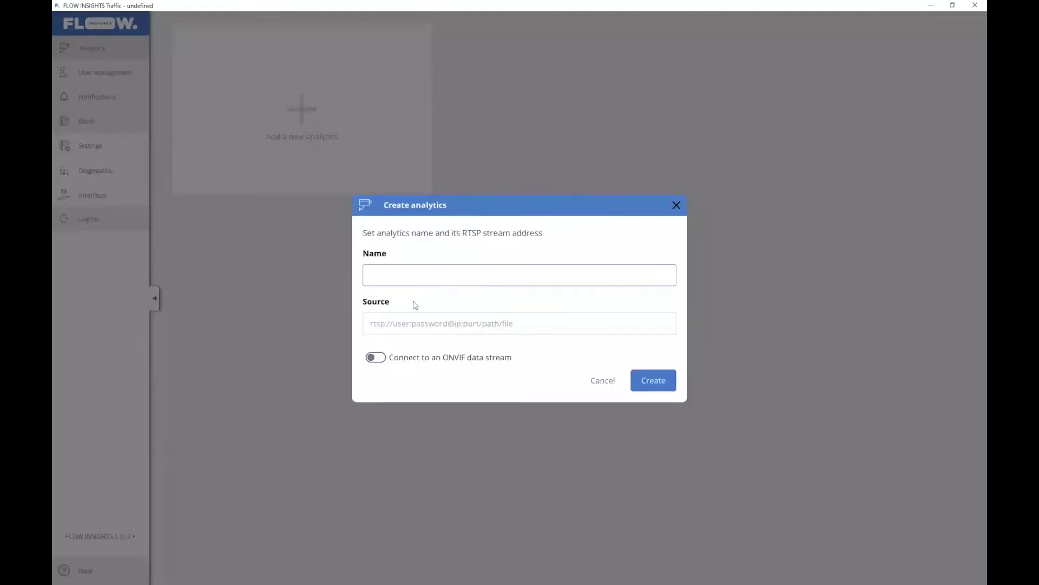
left_click(675, 205)
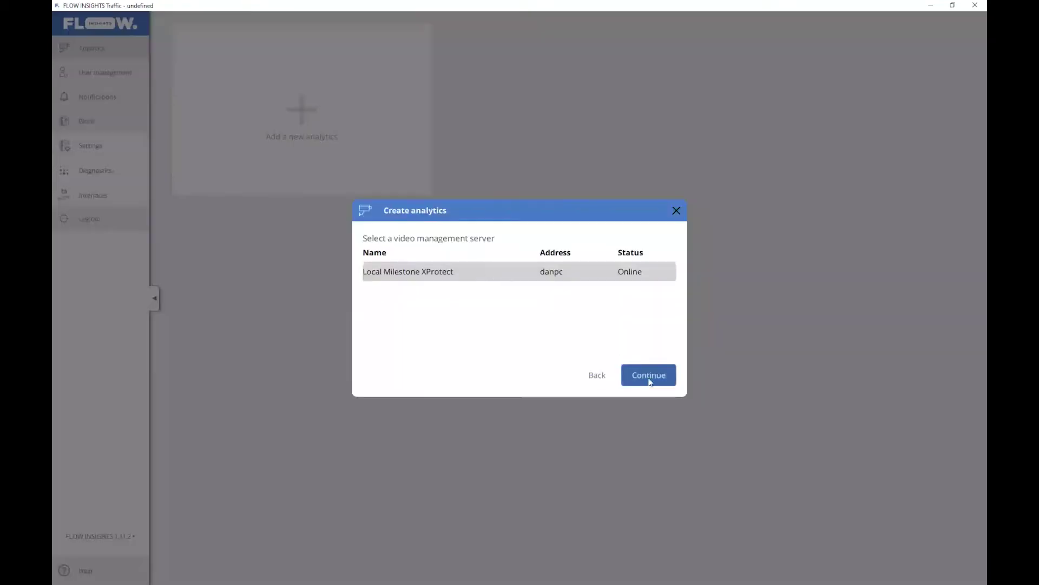
left_click(660, 375)
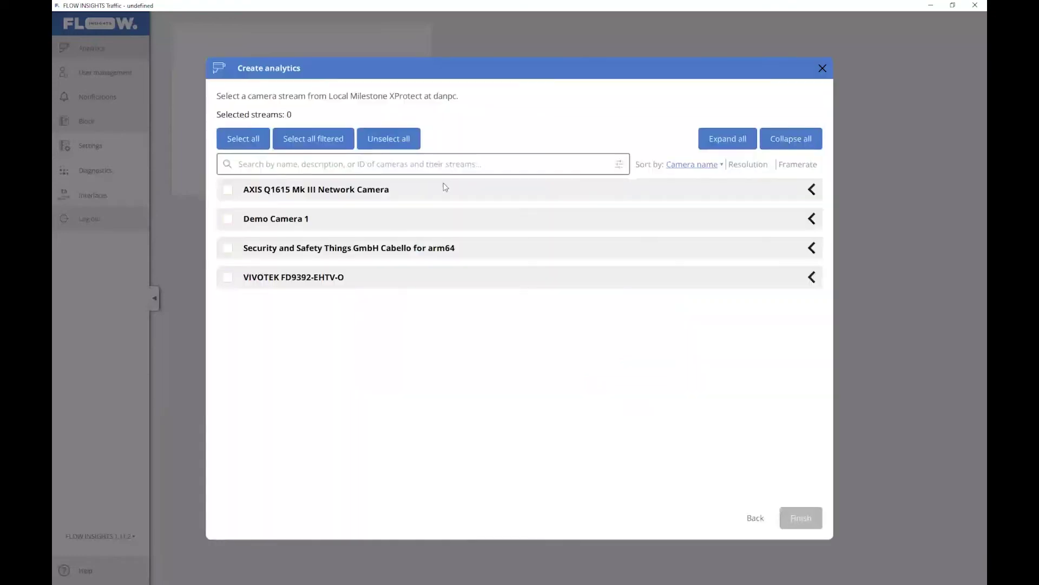
Step: Expand the AXIS Q1615 and Security and Safety Things camera details and try the advanced search filters
left_click(522, 191)
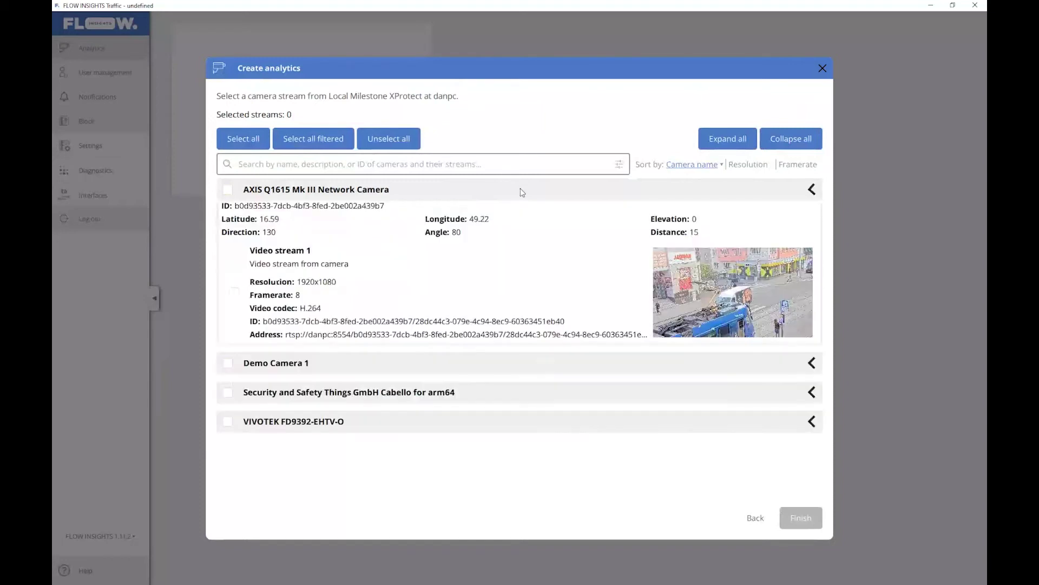
left_click(392, 393)
scroll(529, 408, "down", 1)
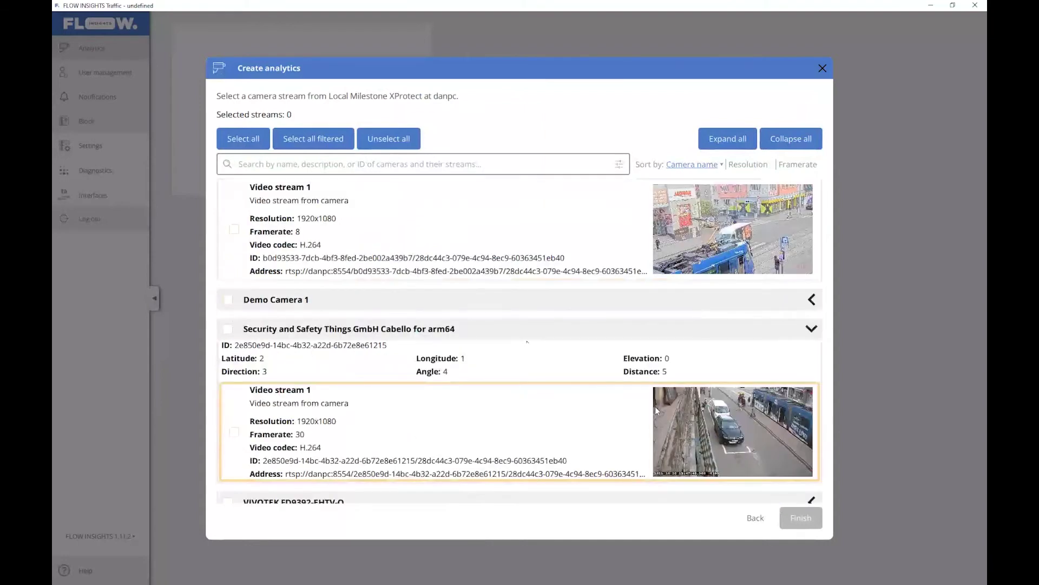
scroll(655, 406, "up", 1)
left_click(514, 160)
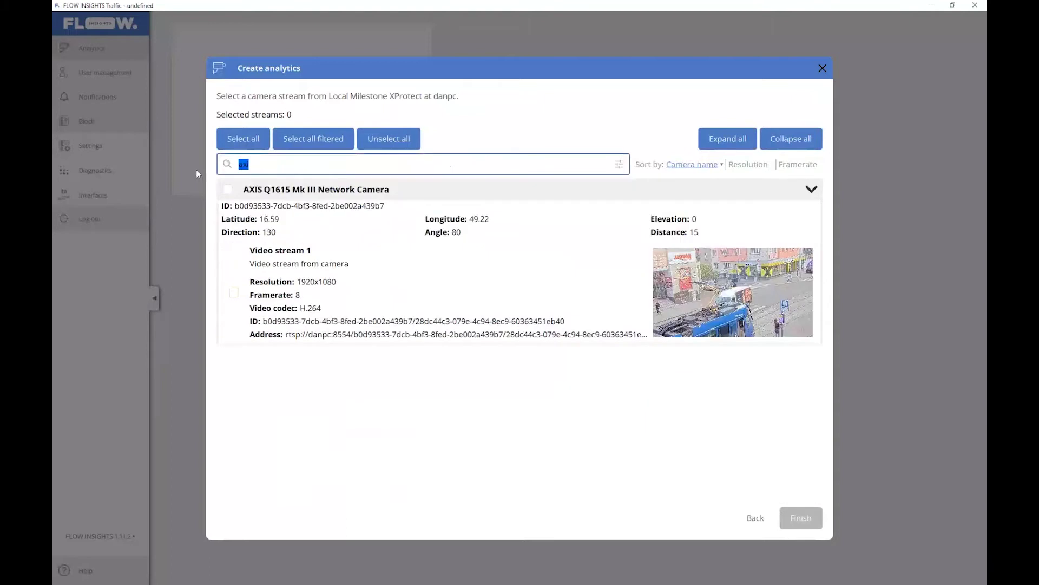
left_click(515, 160)
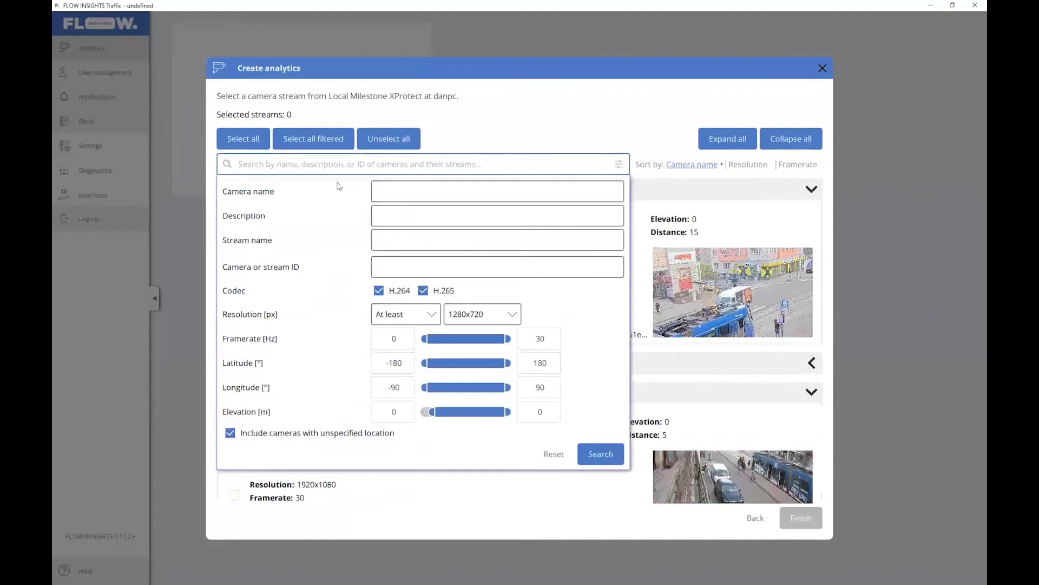
left_click(394, 191)
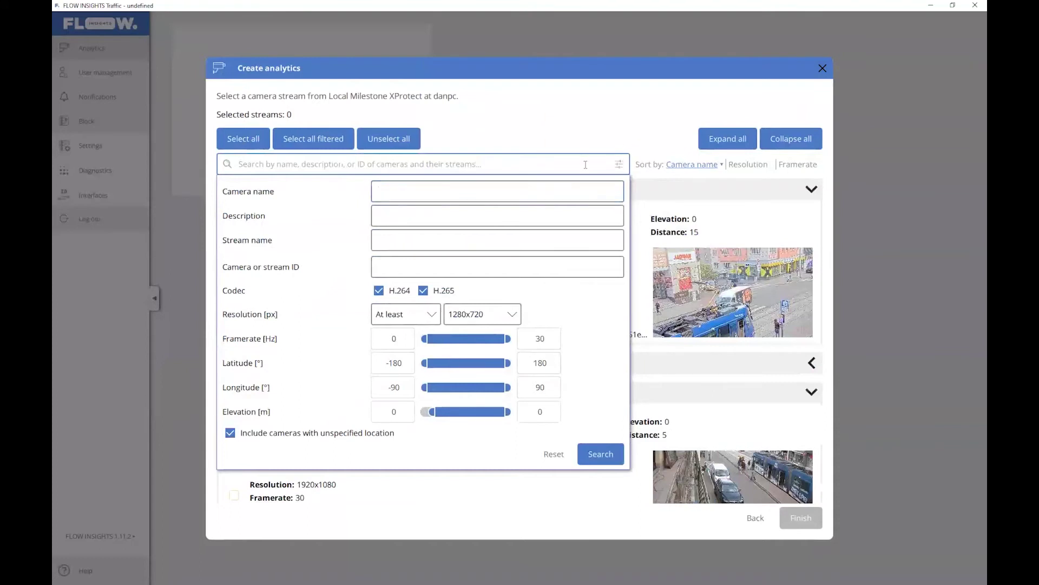
left_click(619, 166)
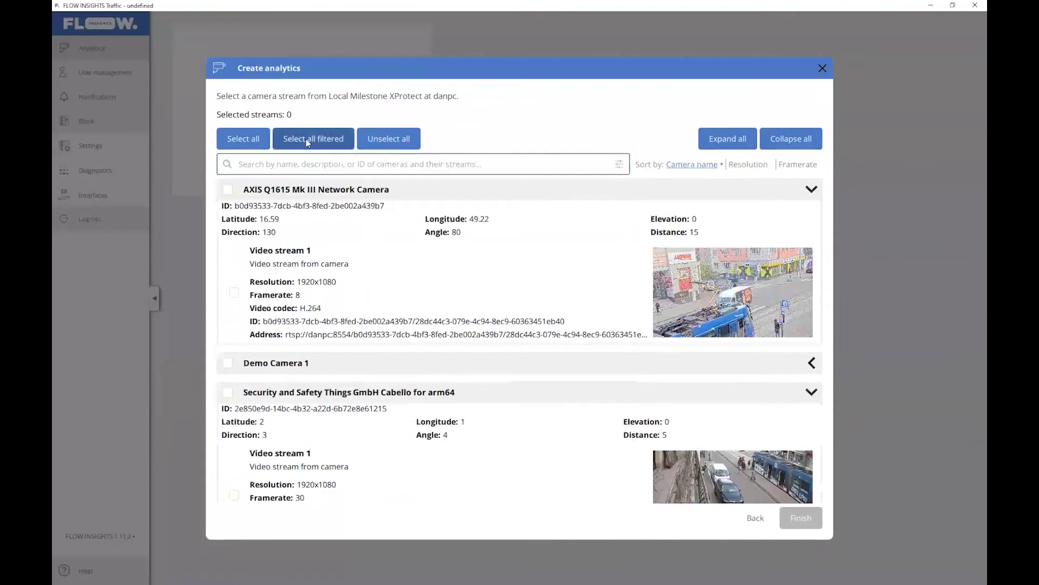
Step: Select then clear all streams, and create the analytics from AXIS Q1615 Video stream 1 only
left_click(263, 139)
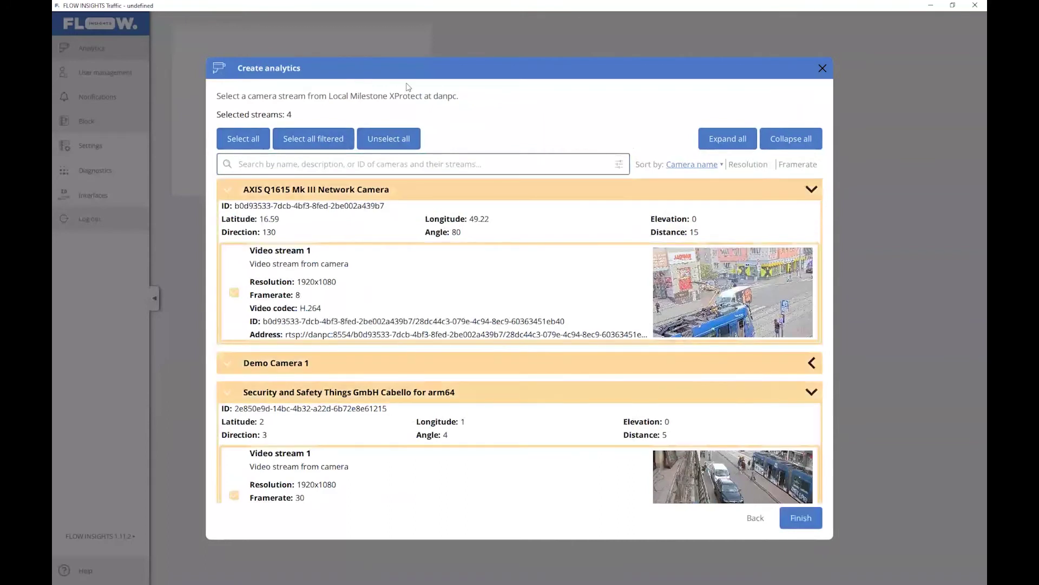
scroll(450, 311, "down", 2)
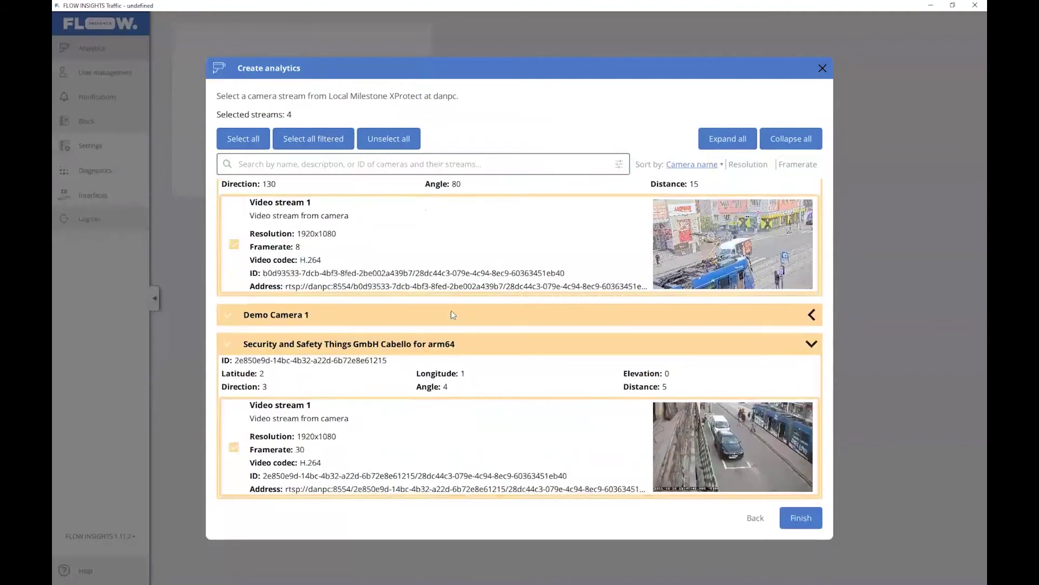
scroll(399, 300, "down", 1)
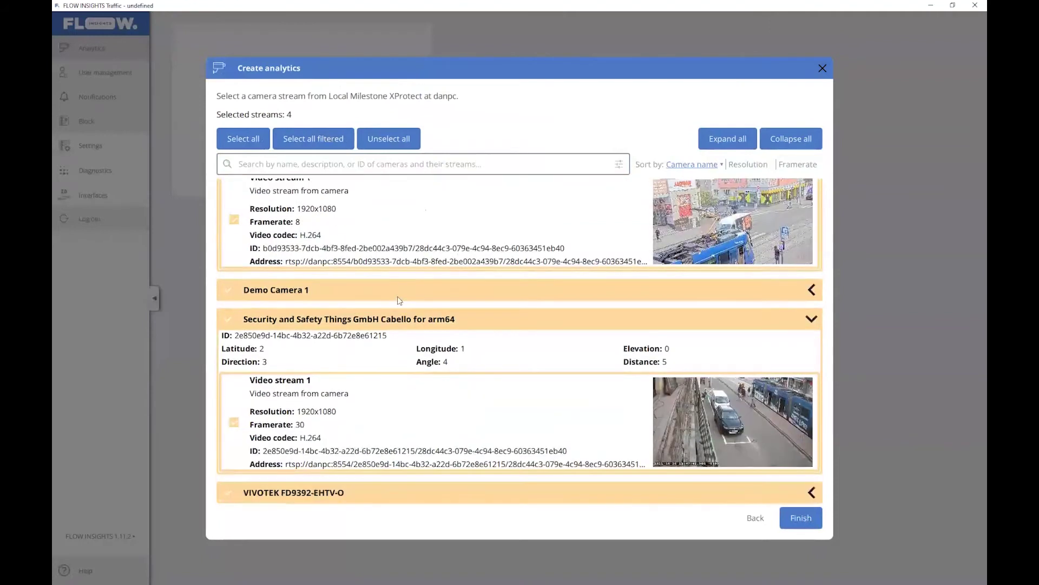
scroll(399, 301, "up", 3)
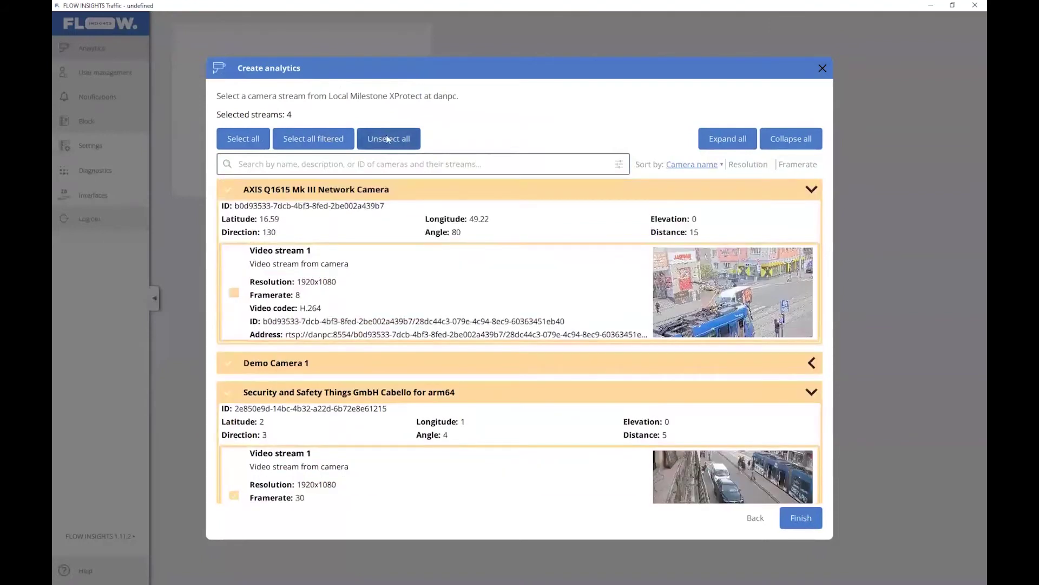
left_click(387, 139)
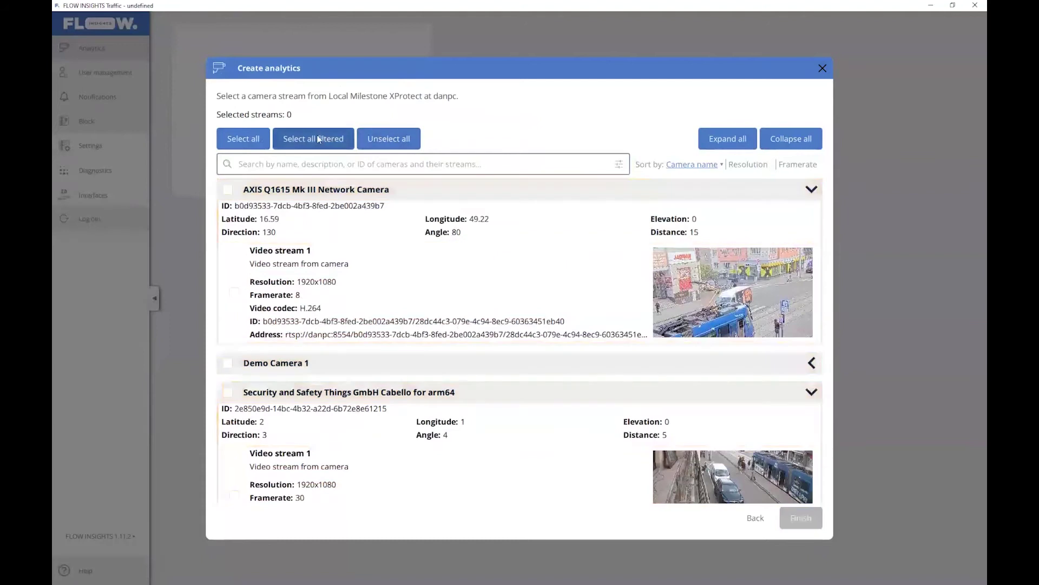
left_click(227, 190)
left_click(802, 518)
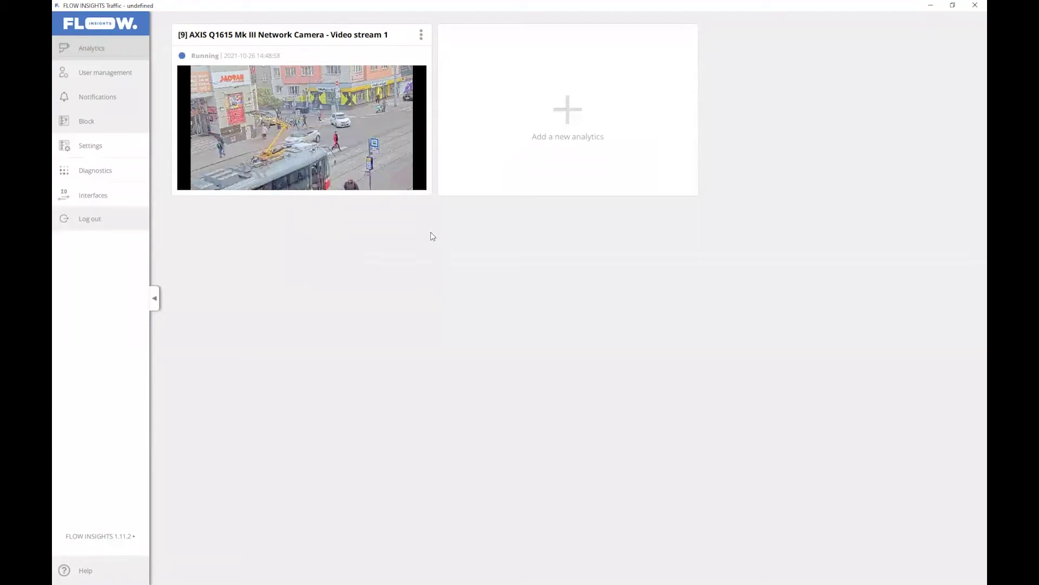
Step: Open the AXIS Q1615 Mk III Network Camera analytics
left_click(388, 125)
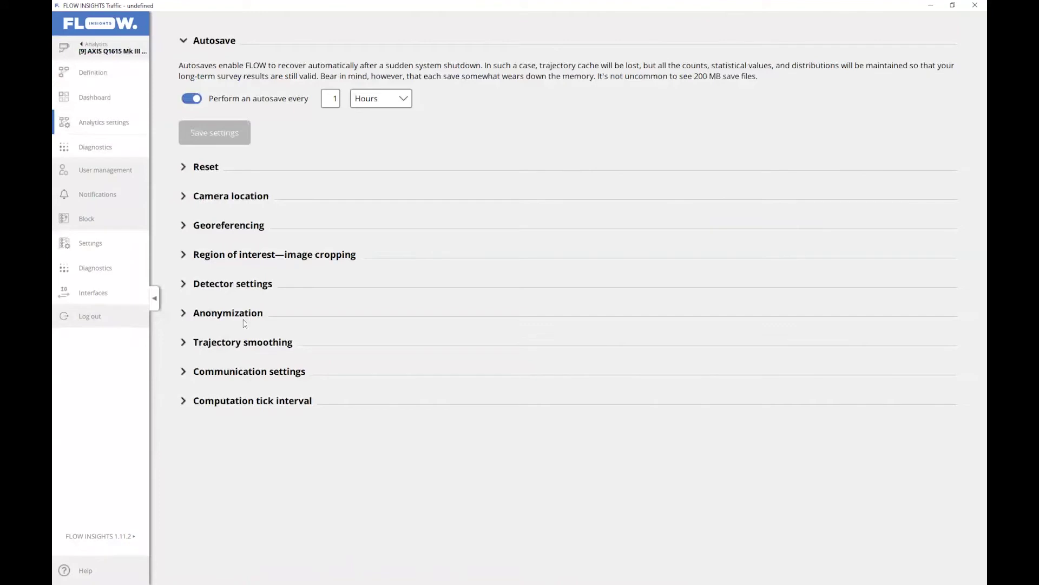
Step: Save dynamic anonymization with linear blur in the Anonymization settings
left_click(227, 313)
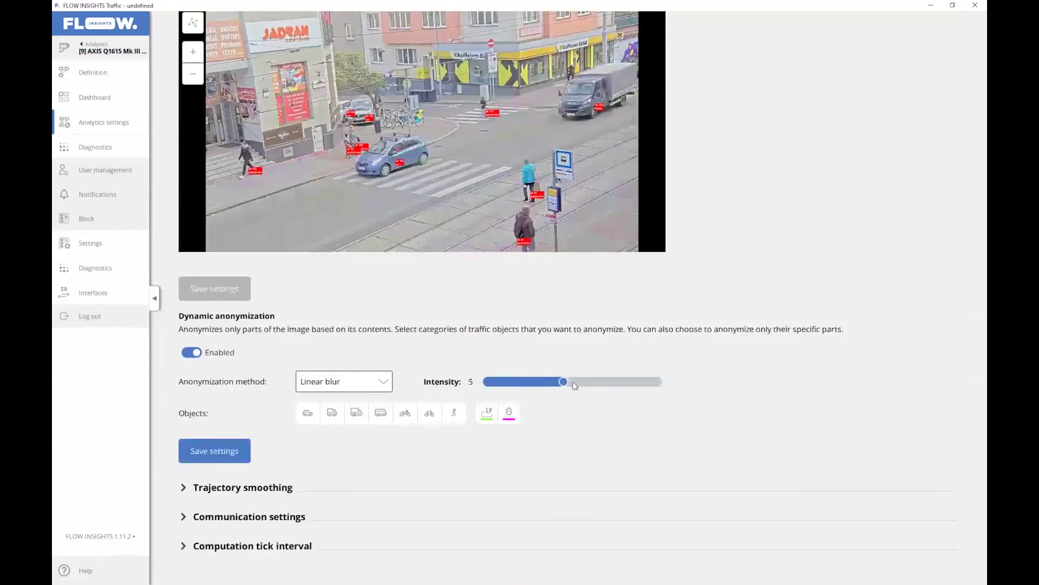
left_click(118, 117)
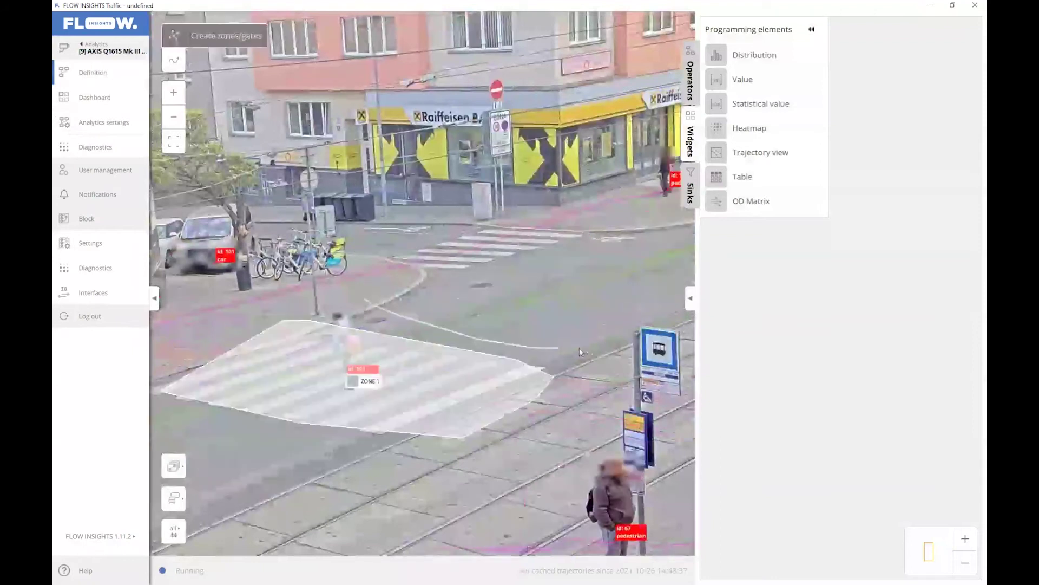
Step: Finish ZONE 2 over the far crosswalk and reposition ZONE 1, accepting the data-loss warning
double_click(556, 214)
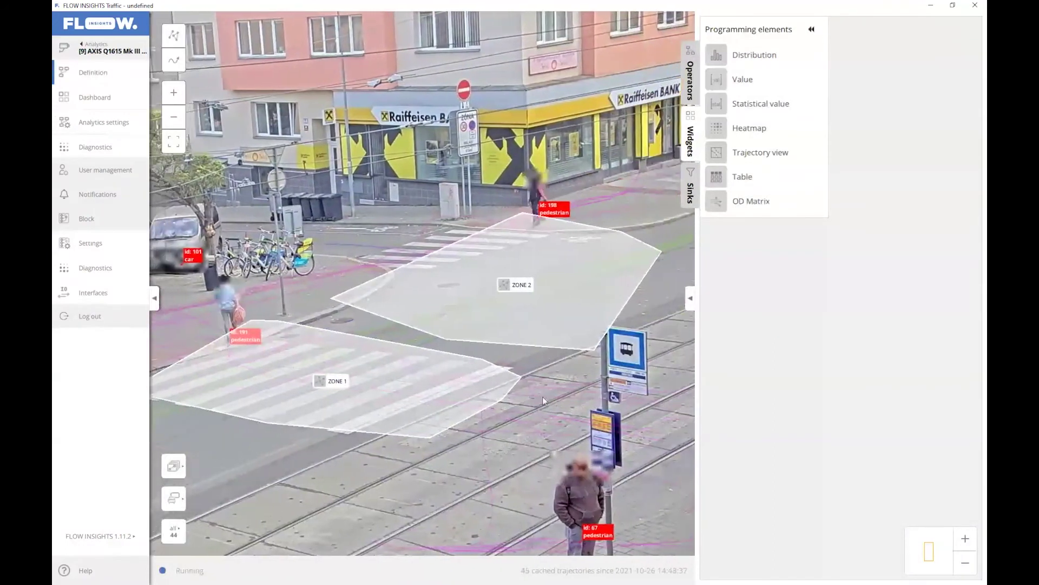
left_click(381, 388)
left_click_drag(381, 388, 884, 223)
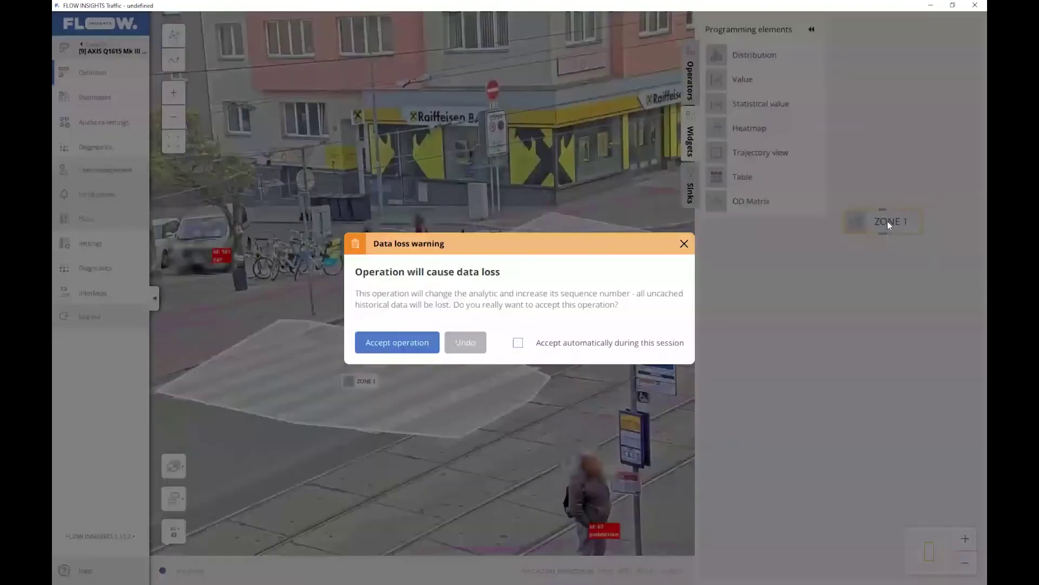
left_click(384, 345)
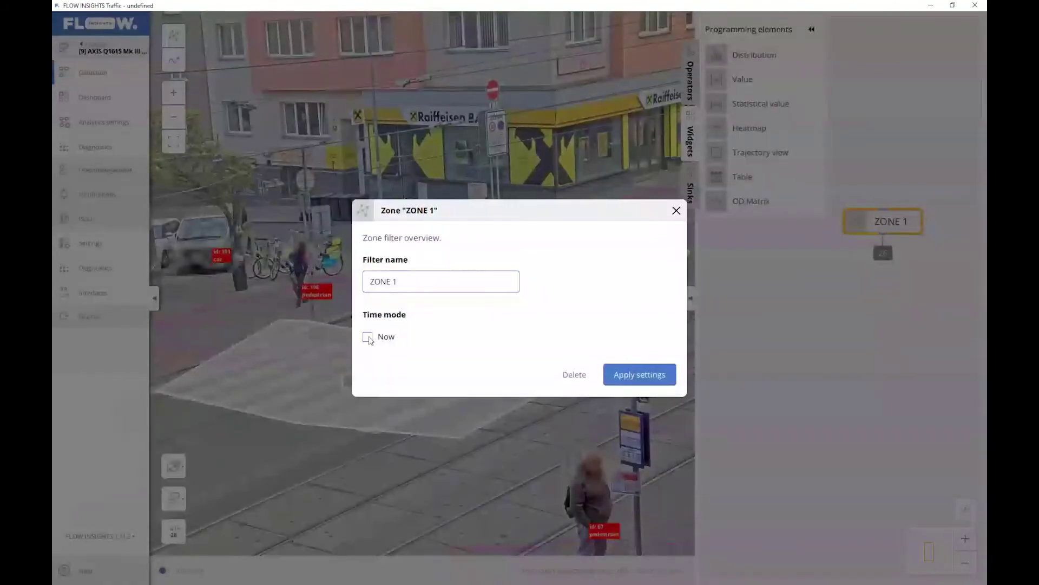
Step: Set the ZONE 1 filter to Now time mode and attach a Category filter below it
left_click(369, 338)
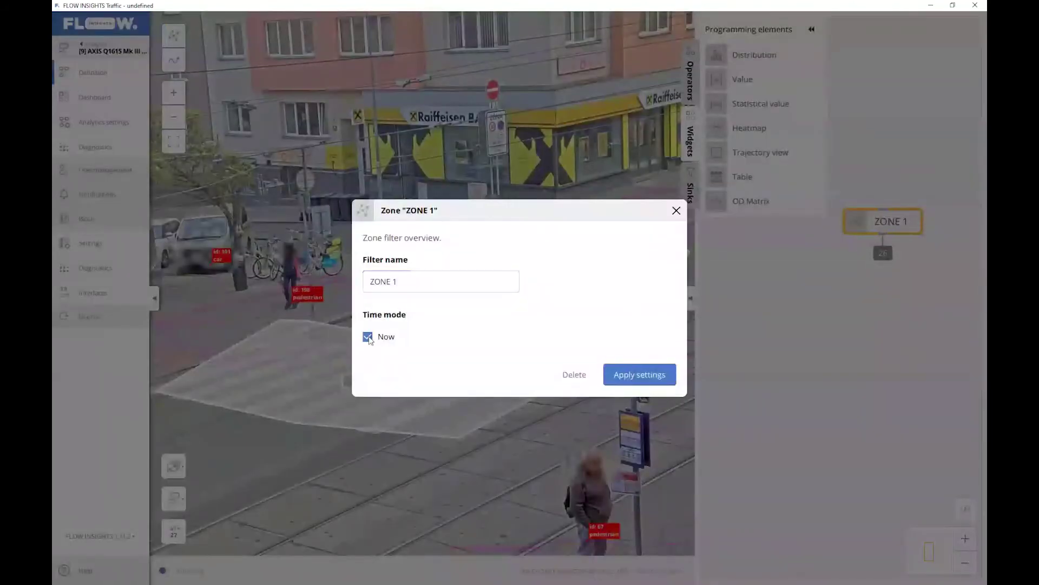
left_click(648, 376)
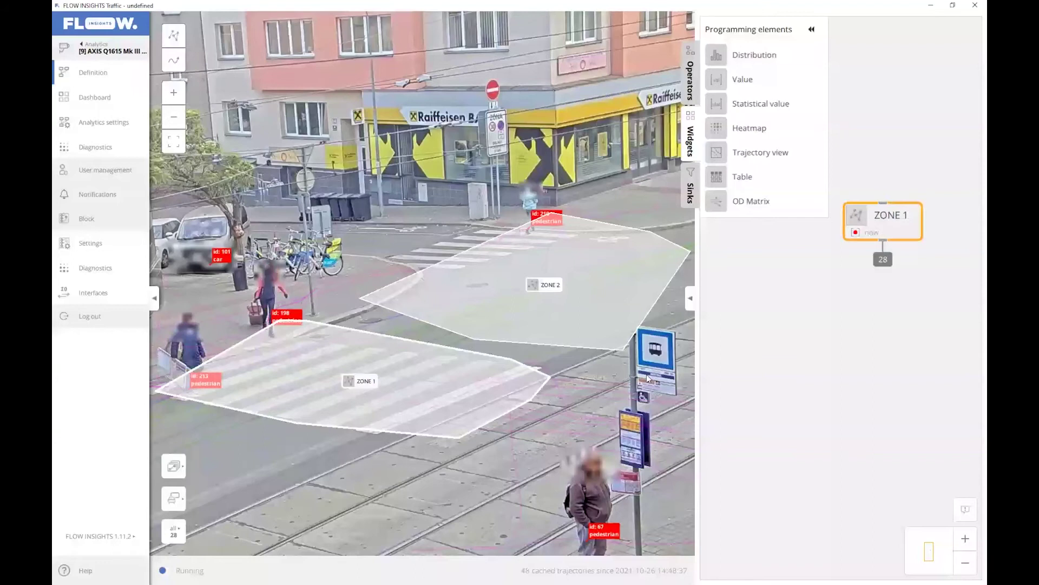
left_click(691, 81)
left_click_drag(748, 244, 886, 306)
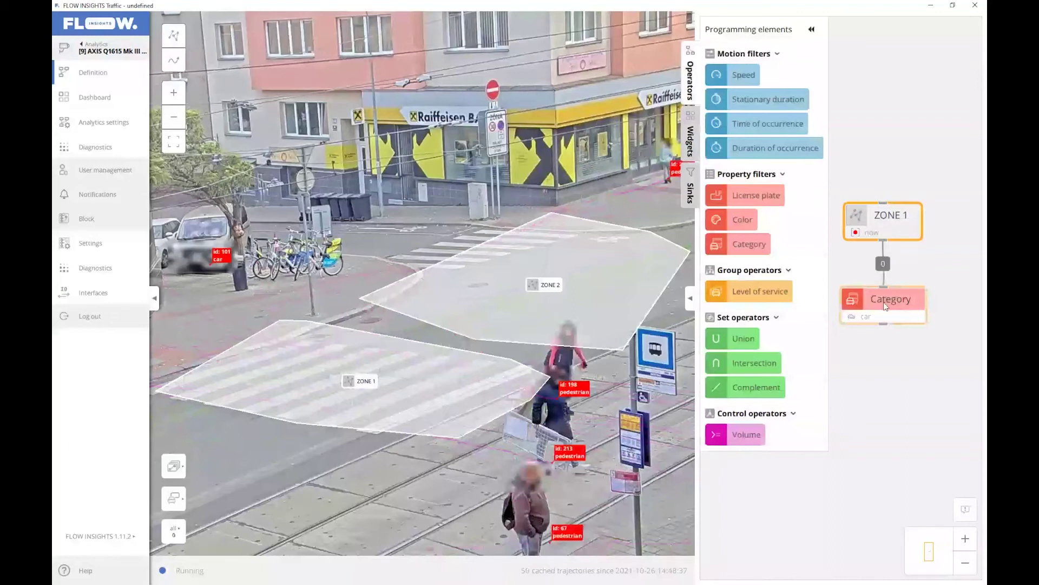
Step: Filter ZONE 1 to pedestrians and ZONE 2 to car, light, heavy, bus and motorcycle
left_click(886, 306)
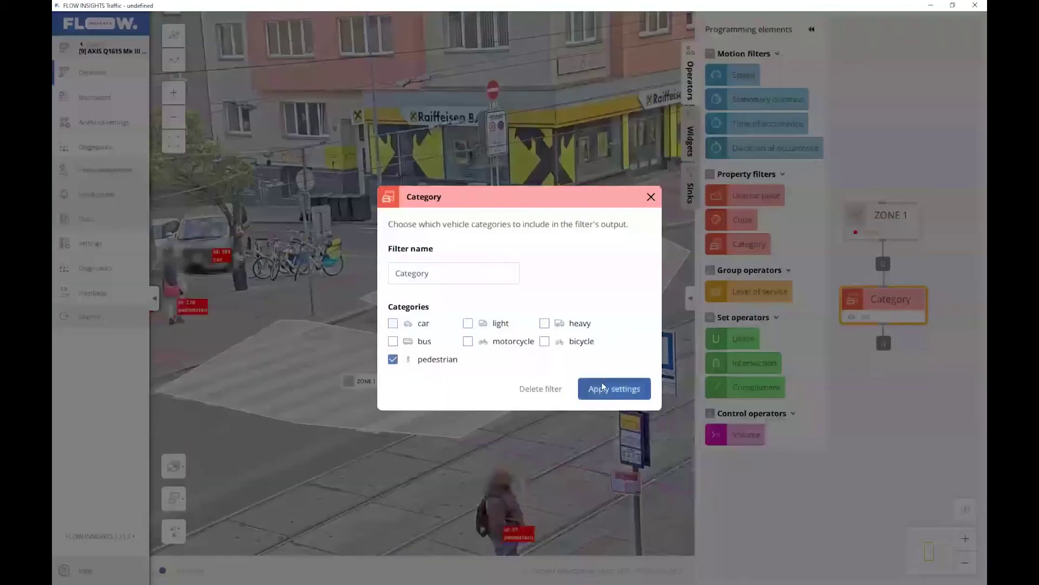
left_click(603, 386)
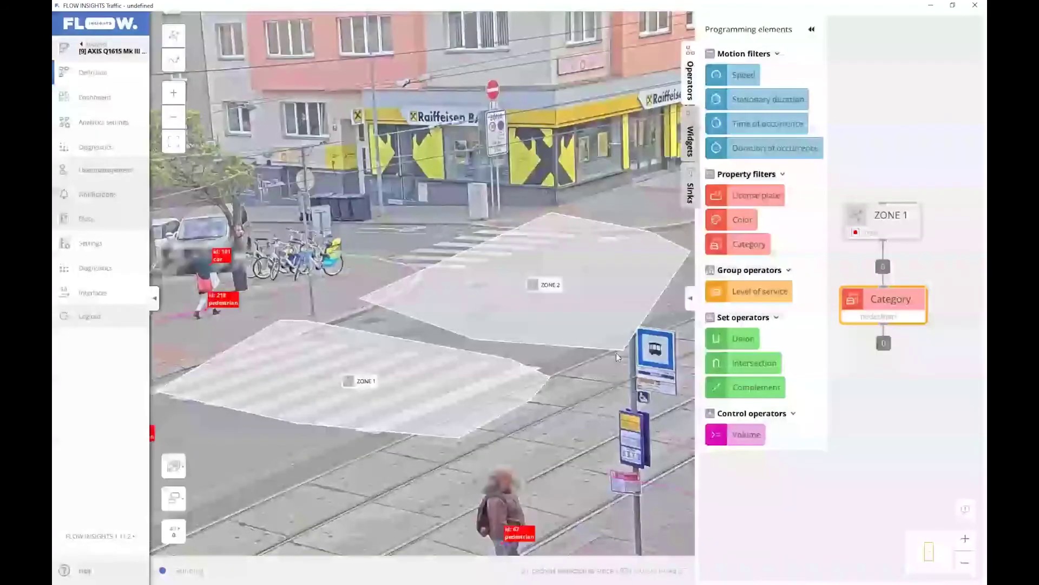
left_click(520, 285)
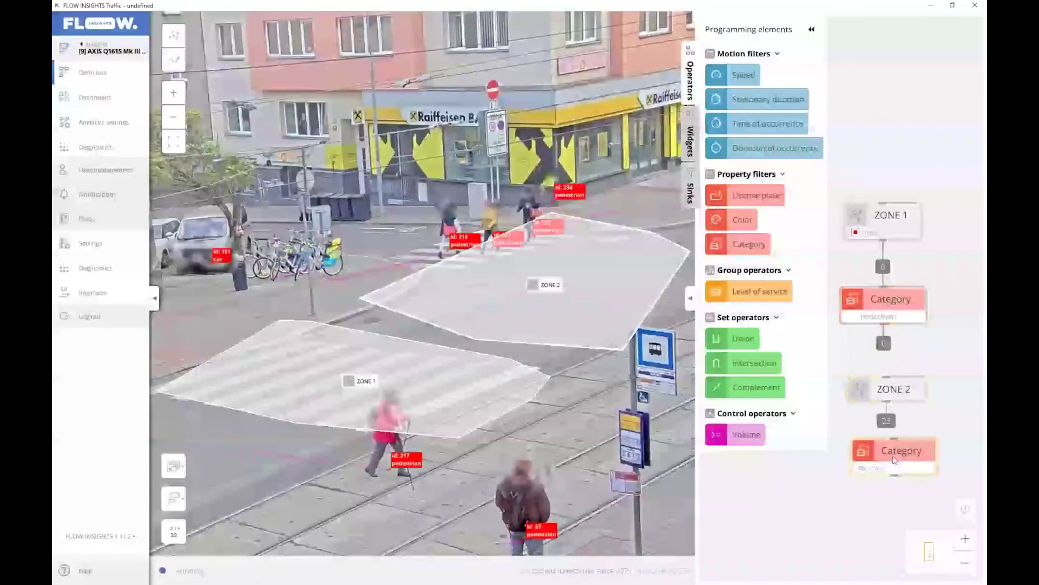
left_click(895, 459)
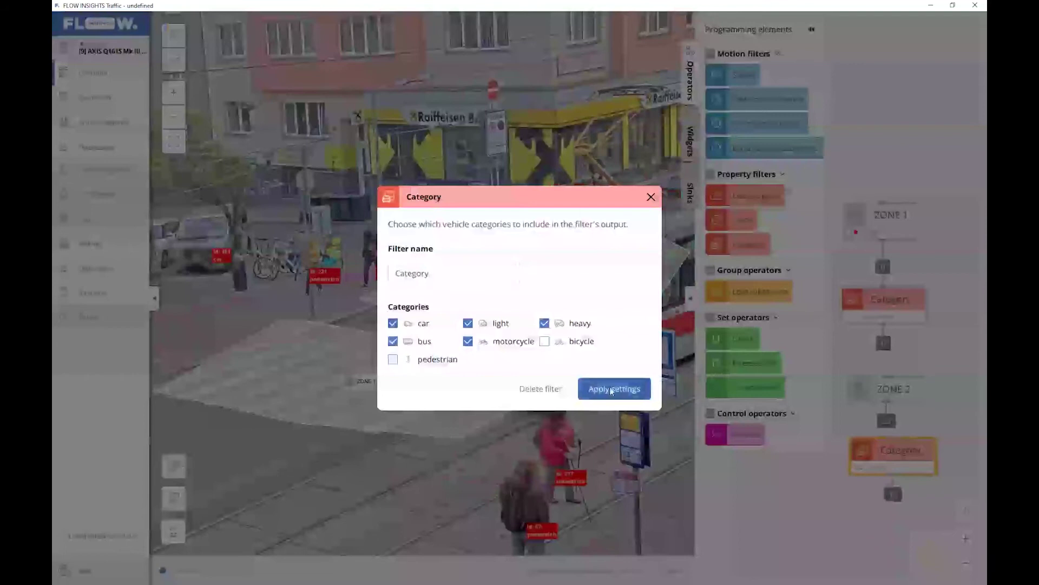
left_click(611, 389)
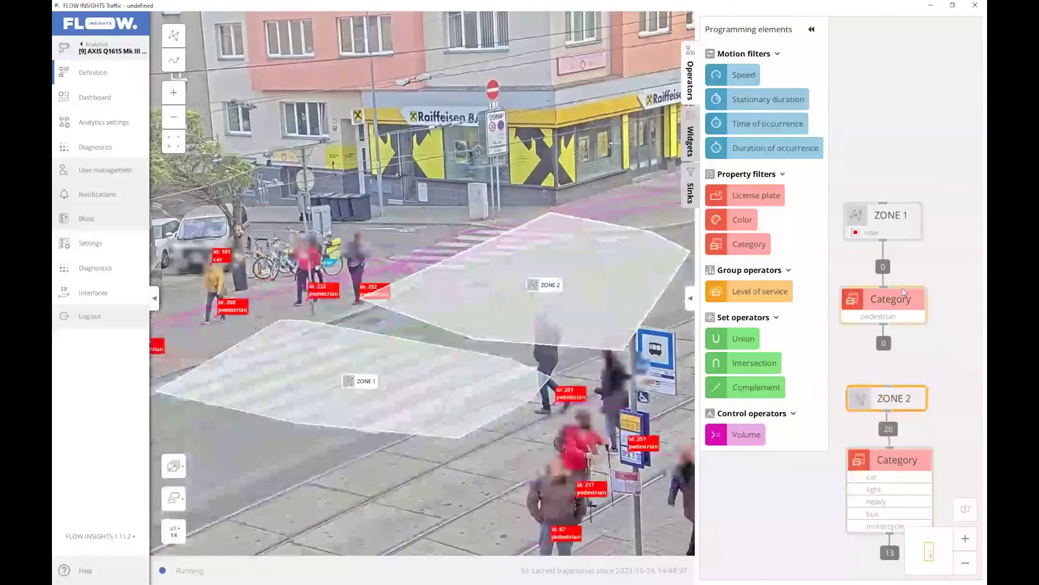
left_click(903, 292)
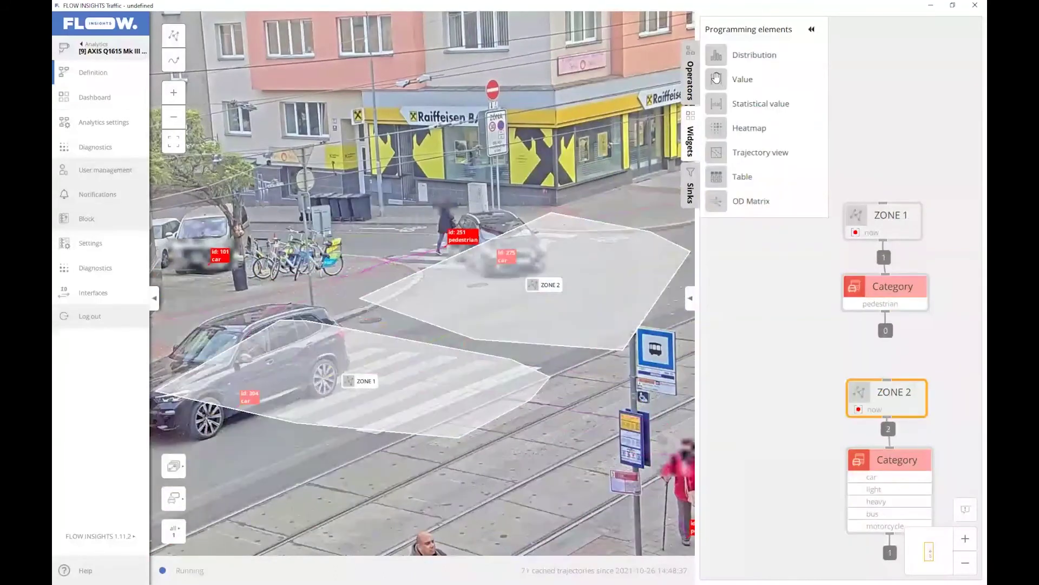
Step: Attach a Value widget in Now time mode to the pedestrian Category filter
left_click_drag(720, 79, 940, 287)
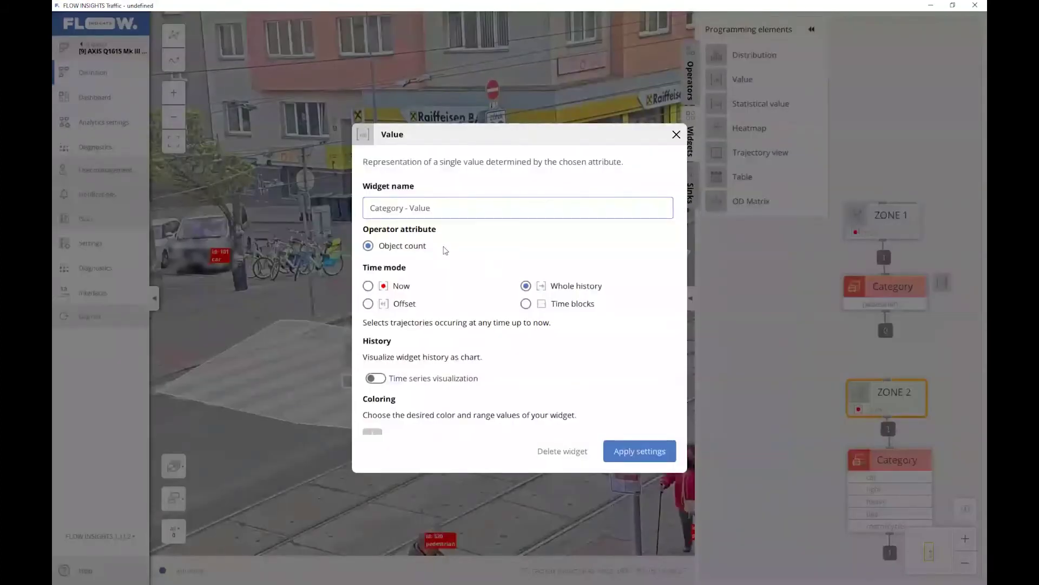
left_click(385, 290)
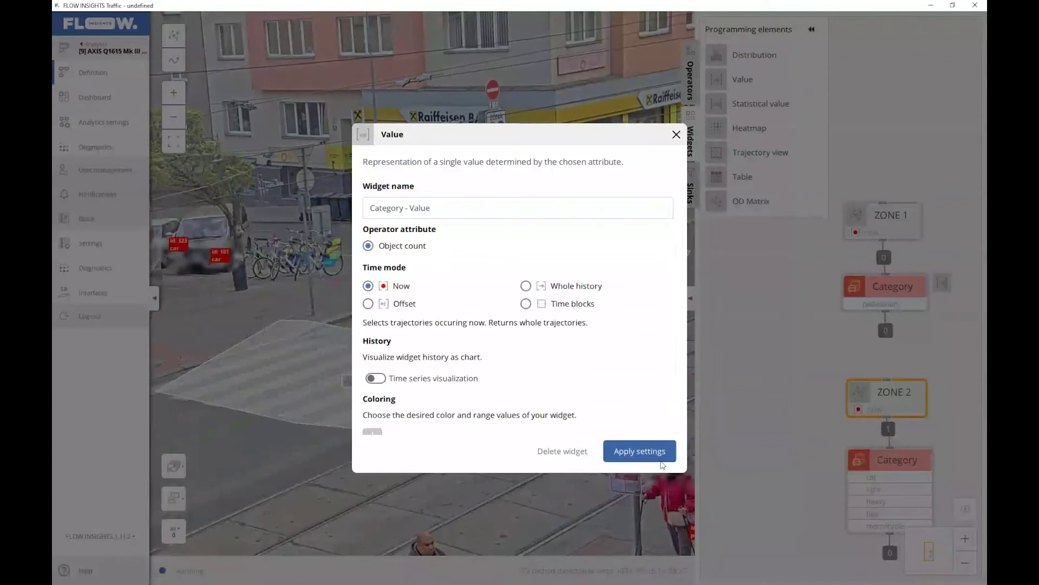
left_click(640, 451)
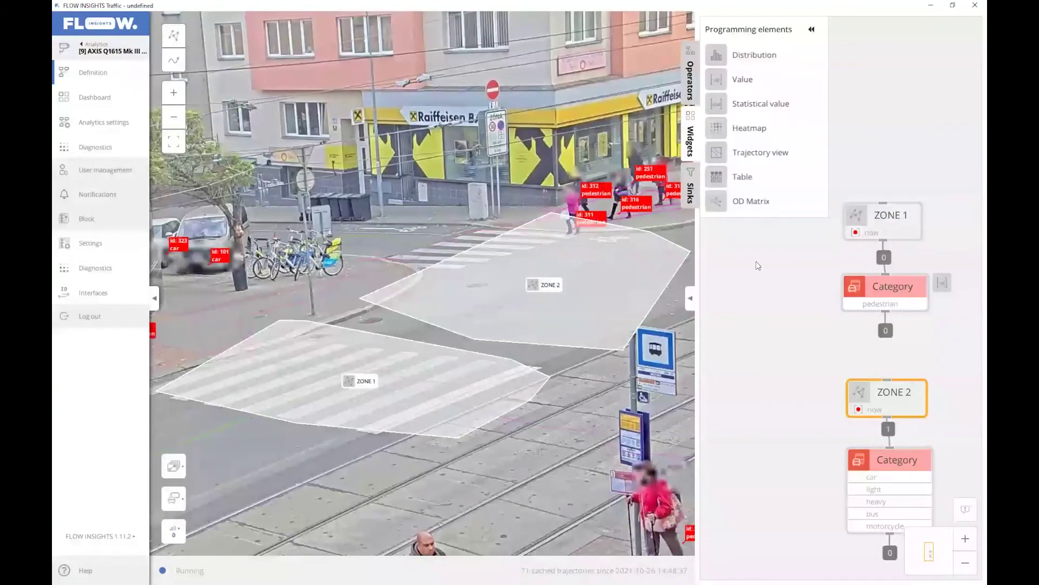
Step: Attach a 'Category - Value 2' widget to the vehicle filter and add a Trajectory view widget
left_click_drag(742, 79, 946, 456)
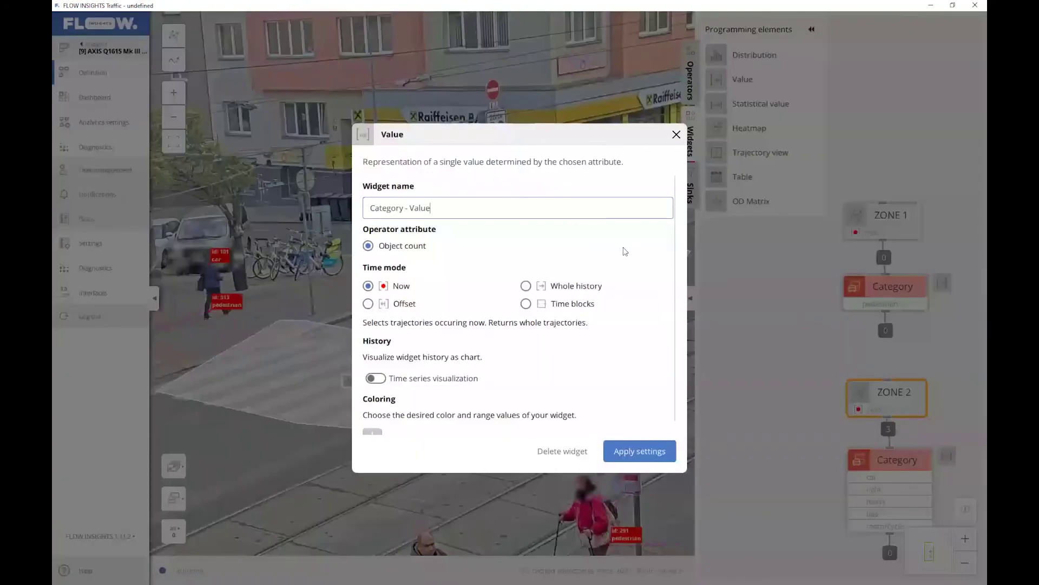
type("2")
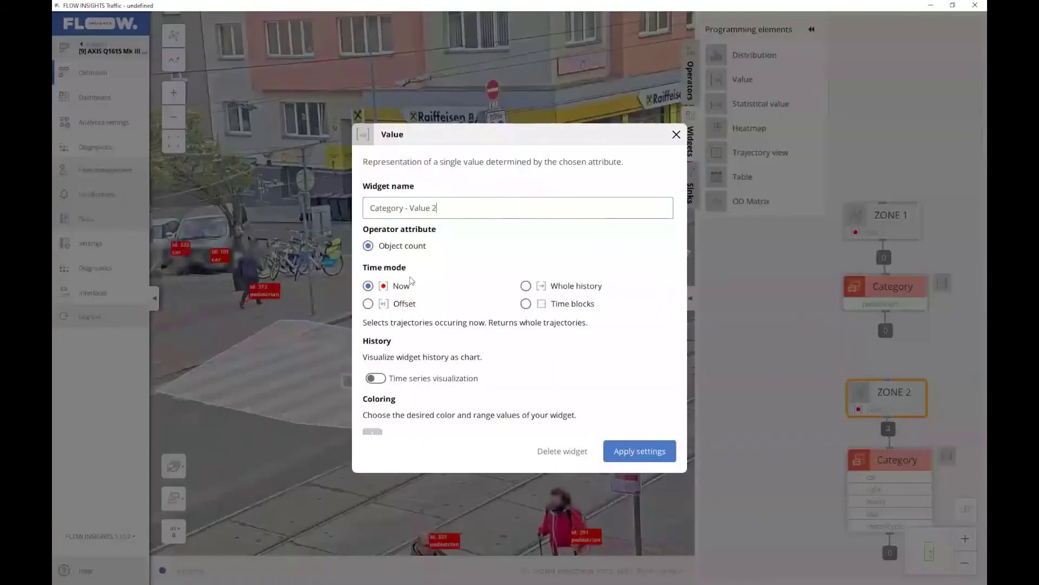
left_click(637, 452)
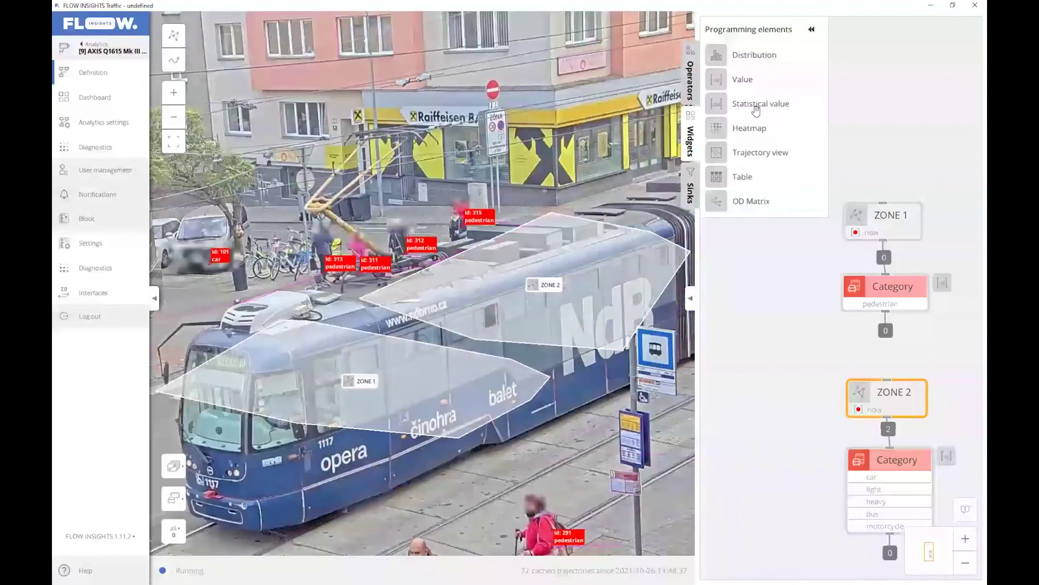
left_click(761, 152)
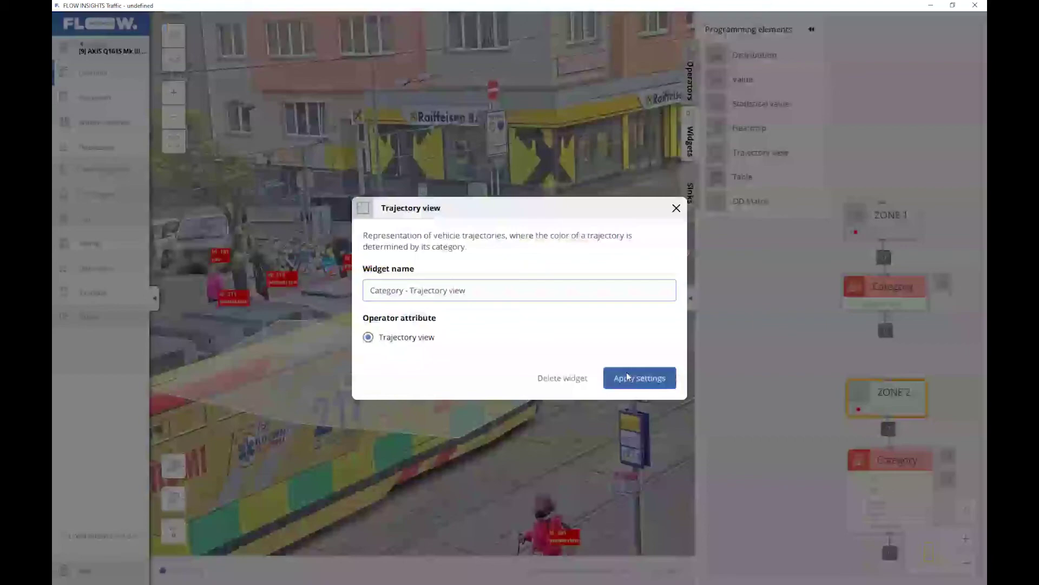
left_click(628, 377)
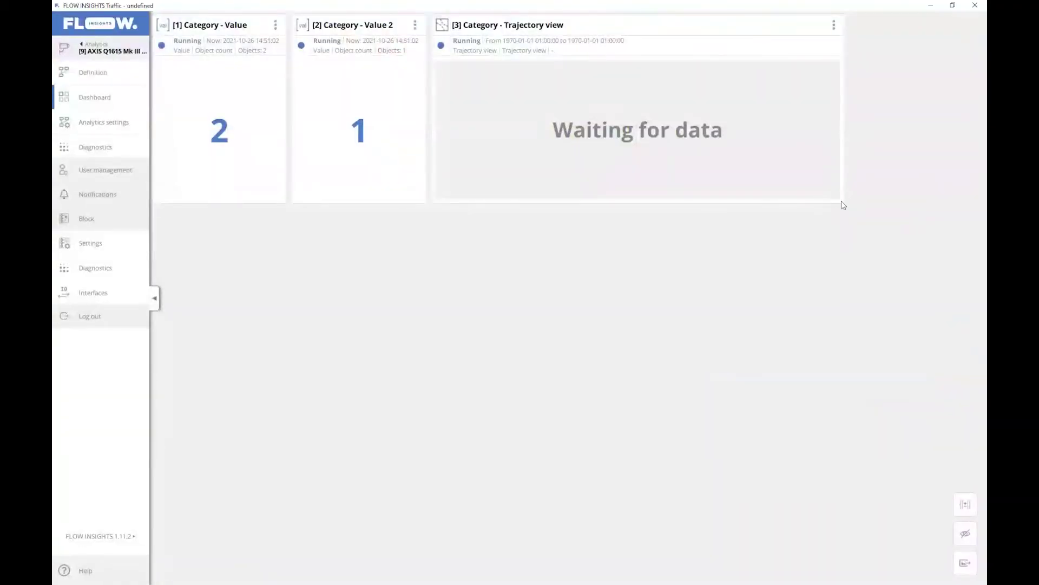
Step: Resize the Category - Trajectory view widget taller and wider on the dashboard
left_click_drag(843, 204, 869, 315)
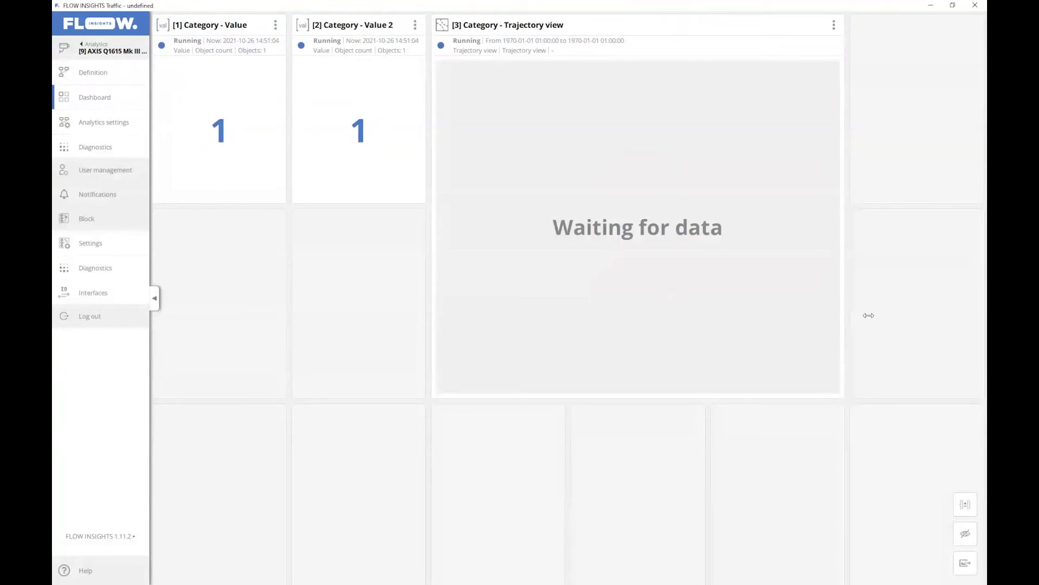
left_click_drag(868, 315, 872, 315)
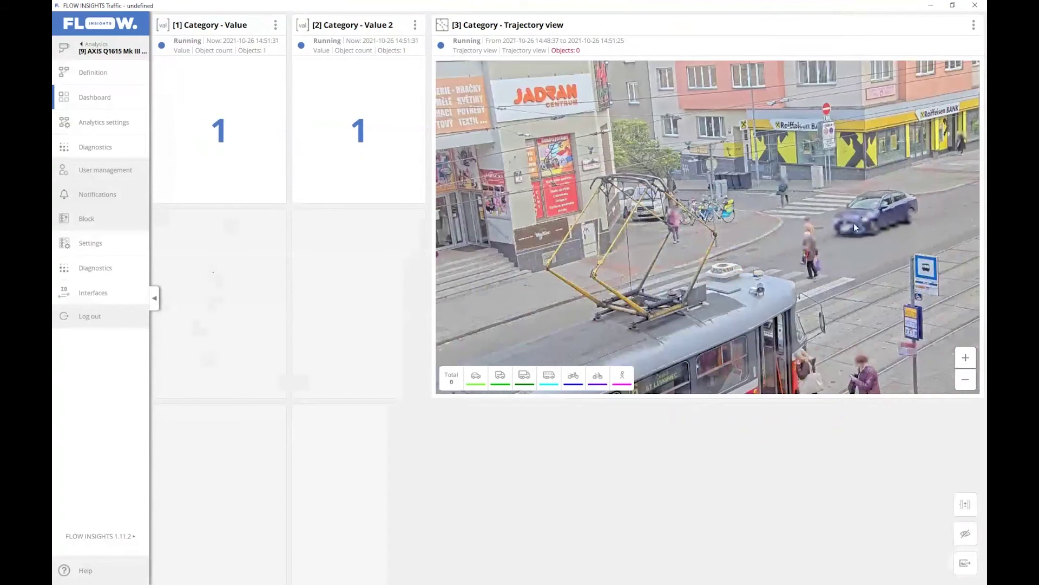
Step: Add an Expression widget computing Category - Value && Category - Value 2
left_click(964, 504)
left_click(417, 256)
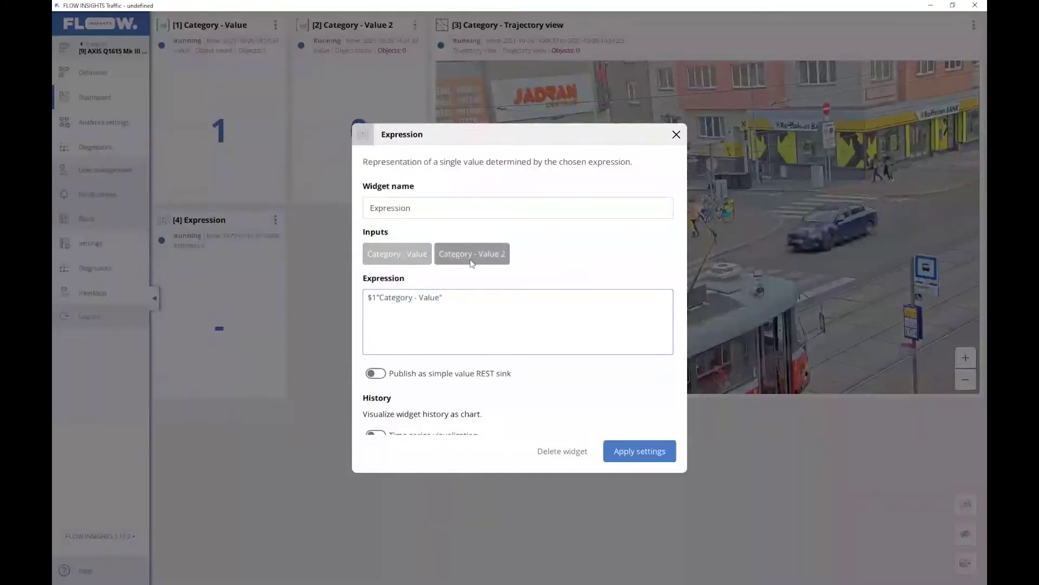
type("&&")
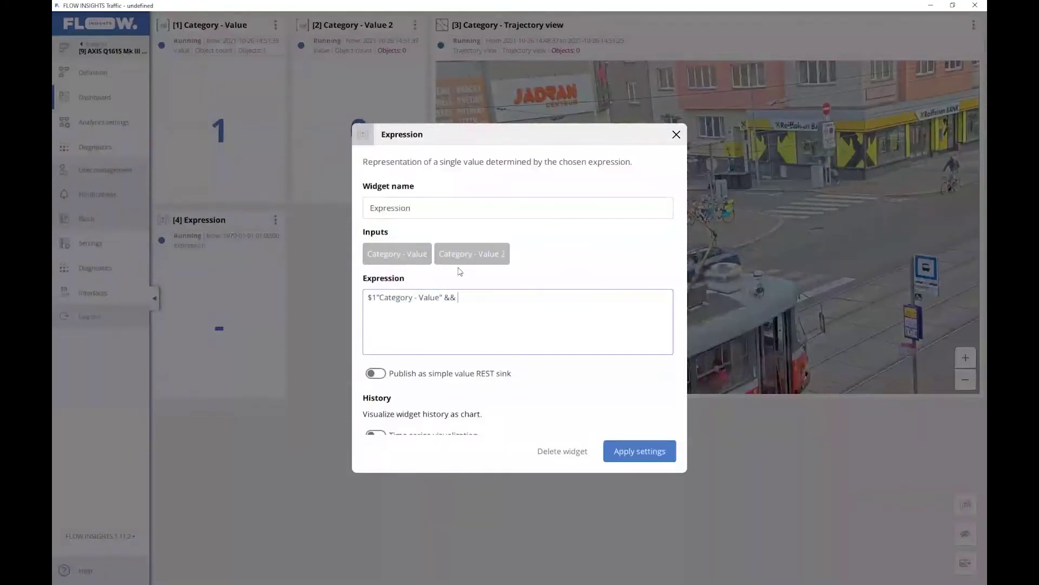
left_click(485, 251)
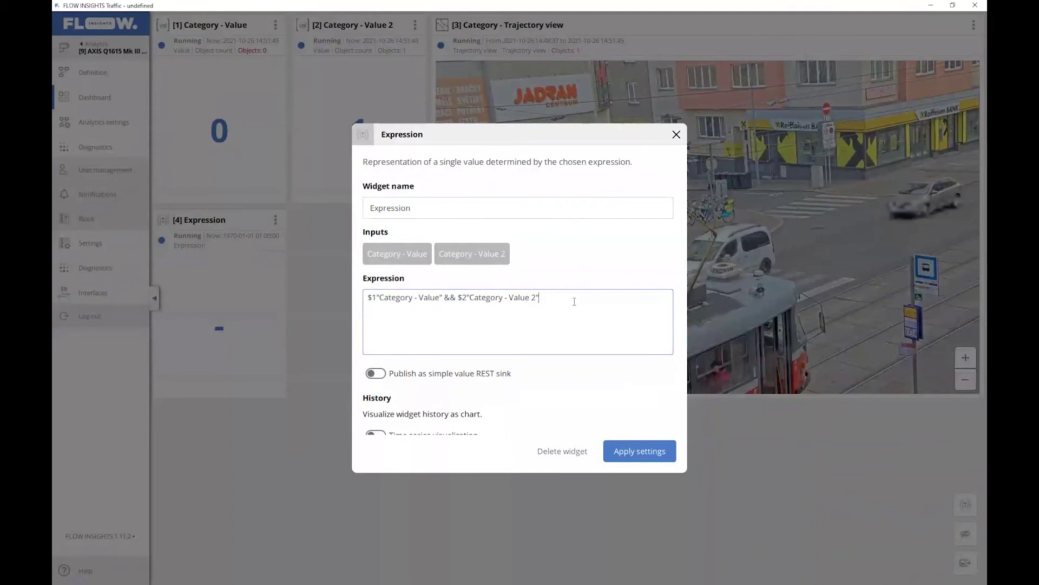
left_click(640, 452)
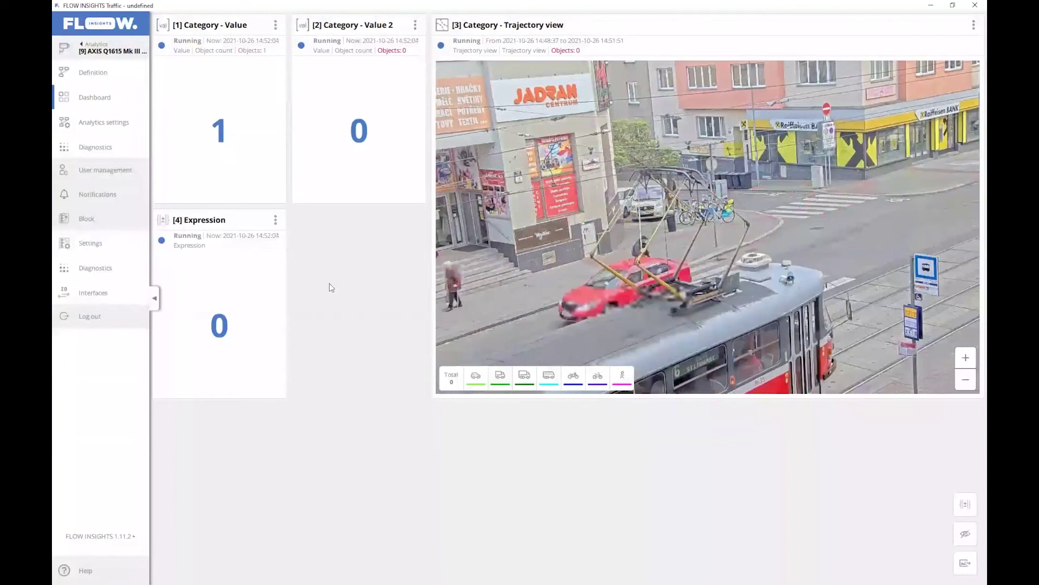
Step: In Interfaces, create an event named potential_danger with the prepared traffic-danger description
left_click(113, 295)
left_click(283, 139)
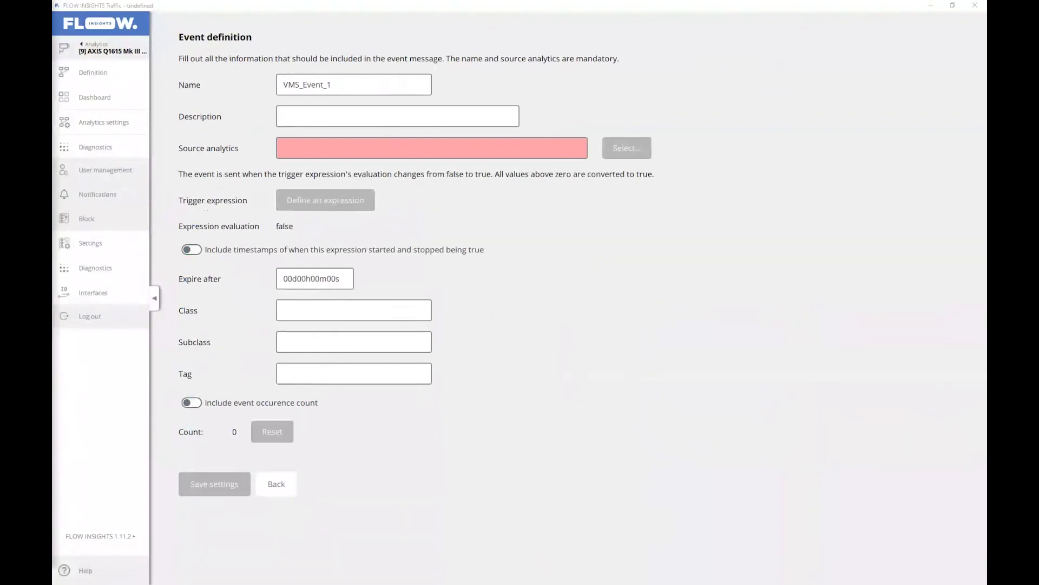
left_click_drag(359, 92, 245, 86)
type("potential_danger")
left_click(341, 117)
type("A potentially dangerous traffic situation")
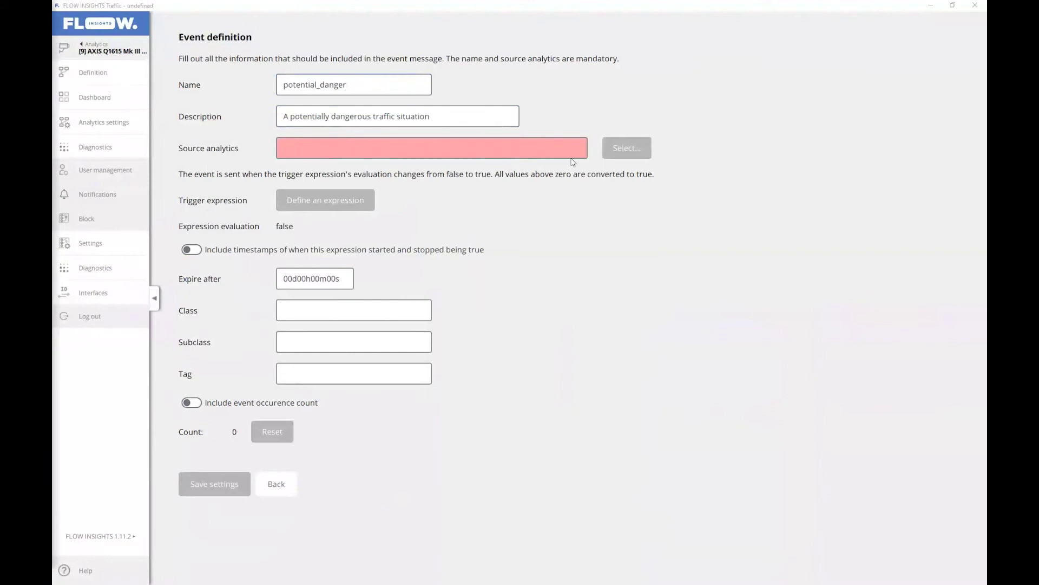
Step: Set the AXIS camera Video stream 1 as the event's source analytics
left_click(626, 148)
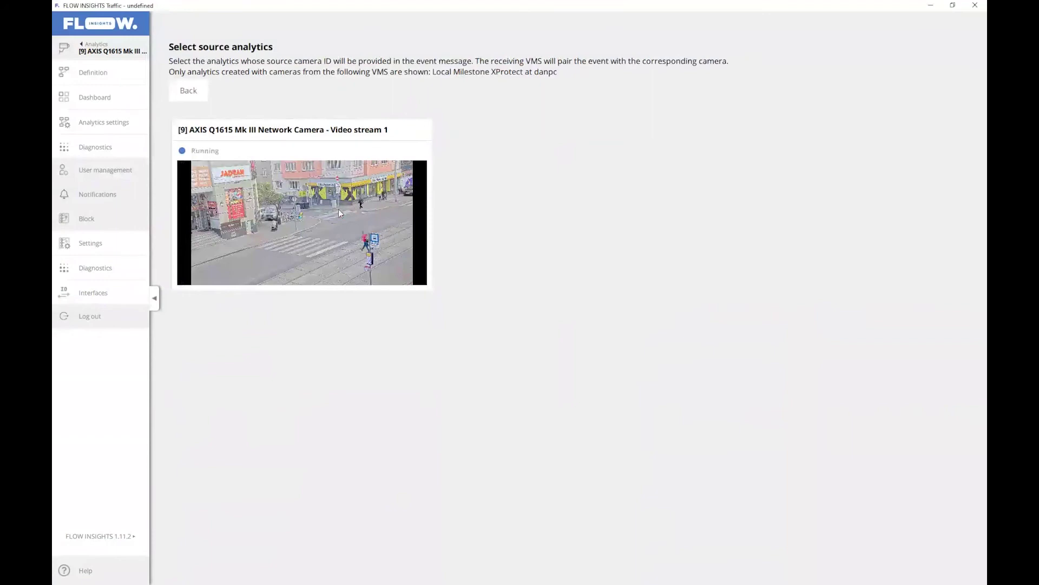
left_click(339, 209)
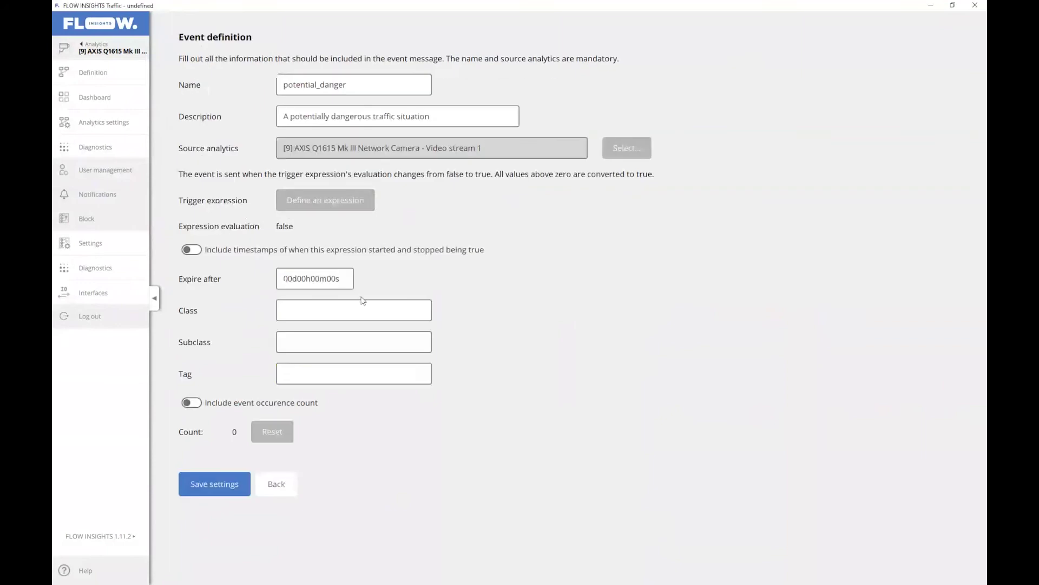
left_click(331, 199)
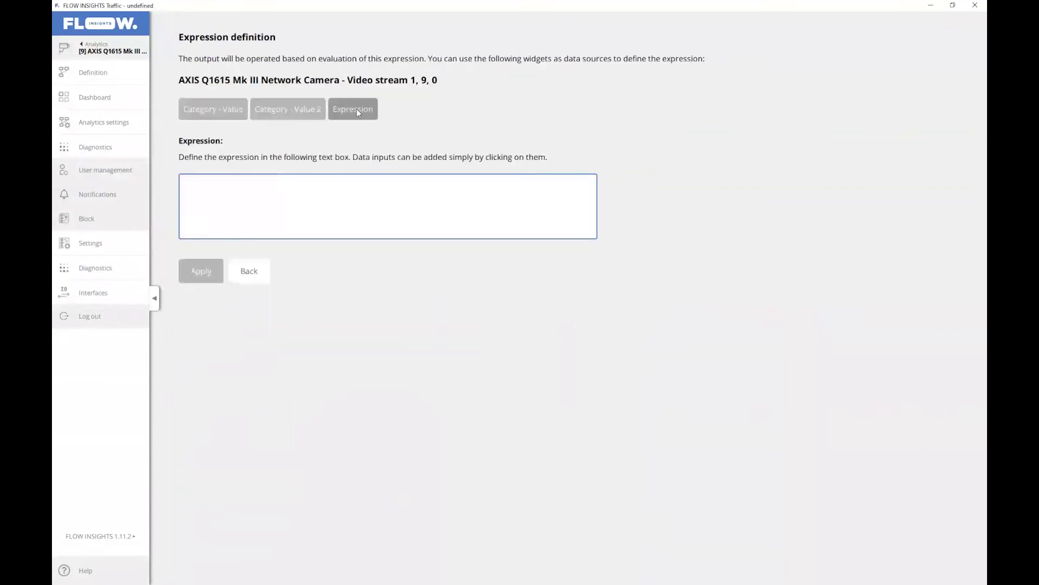
Step: Set the trigger expression to the Expression widget input $9-0-4"Expression" and apply it
left_click(357, 112)
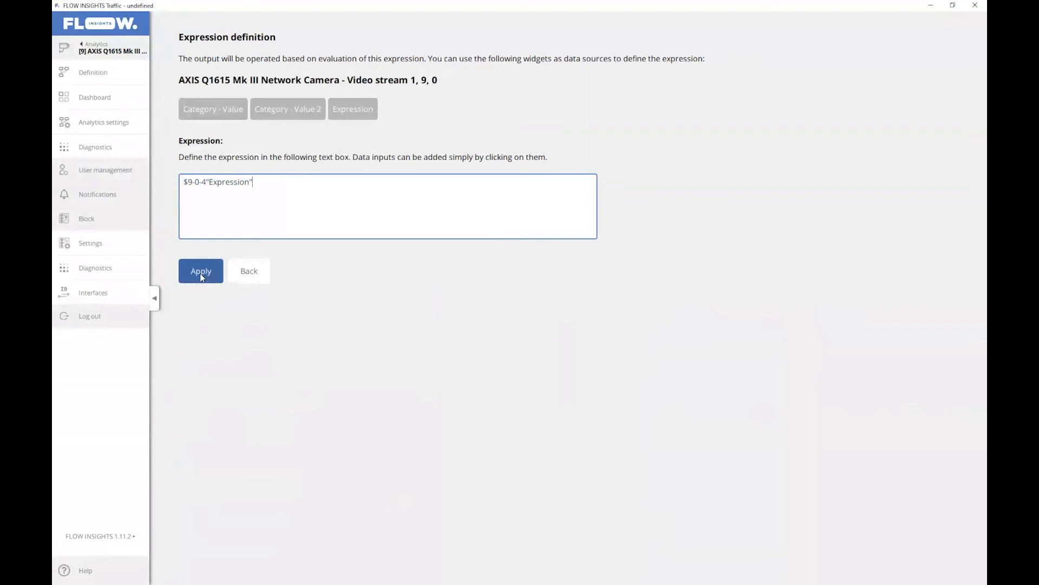
left_click(201, 276)
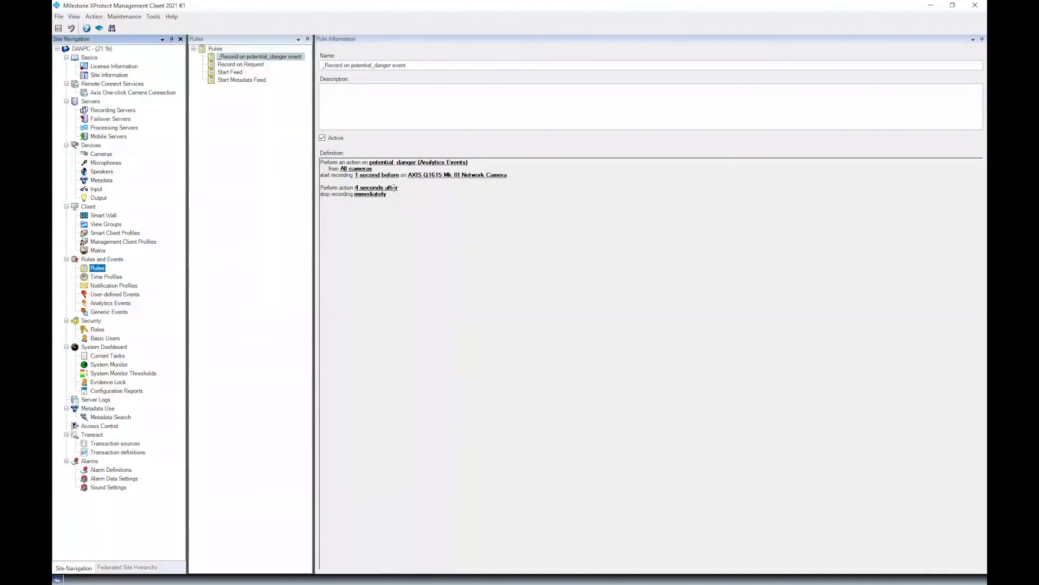
Step: Show Alarms > Alarm Definitions in the Management Client
left_click(100, 470)
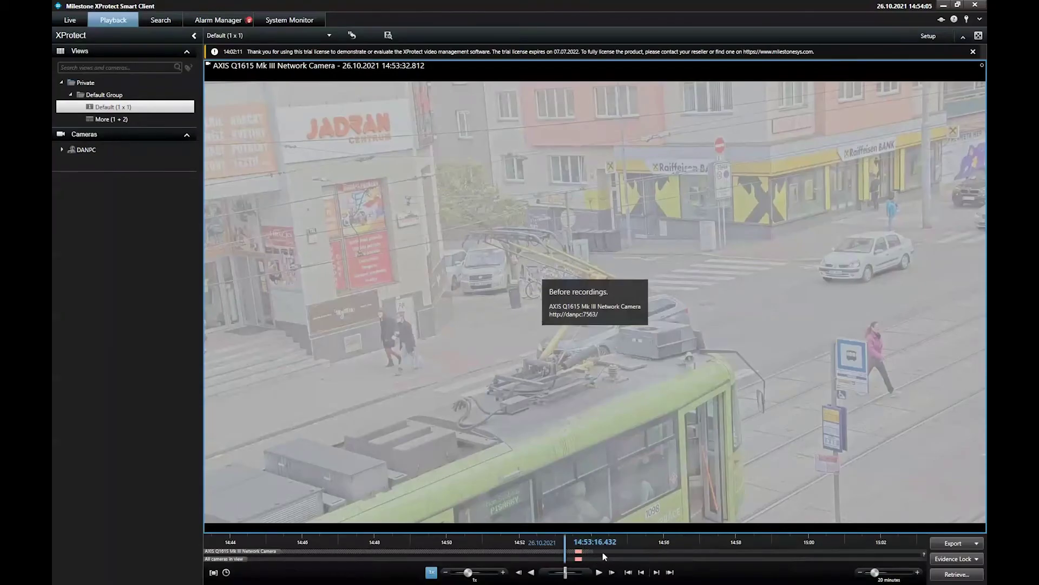
Step: Review the AXIS Q1615 recording on the timeline, then list the 12 potential_danger alarms
left_click_drag(602, 552, 597, 552)
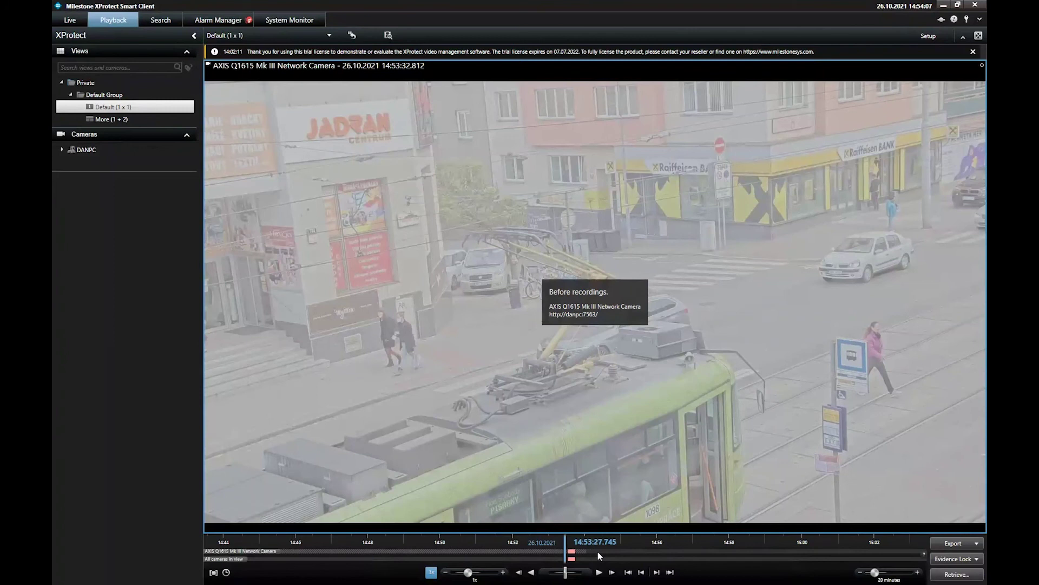
left_click_drag(599, 555, 595, 556)
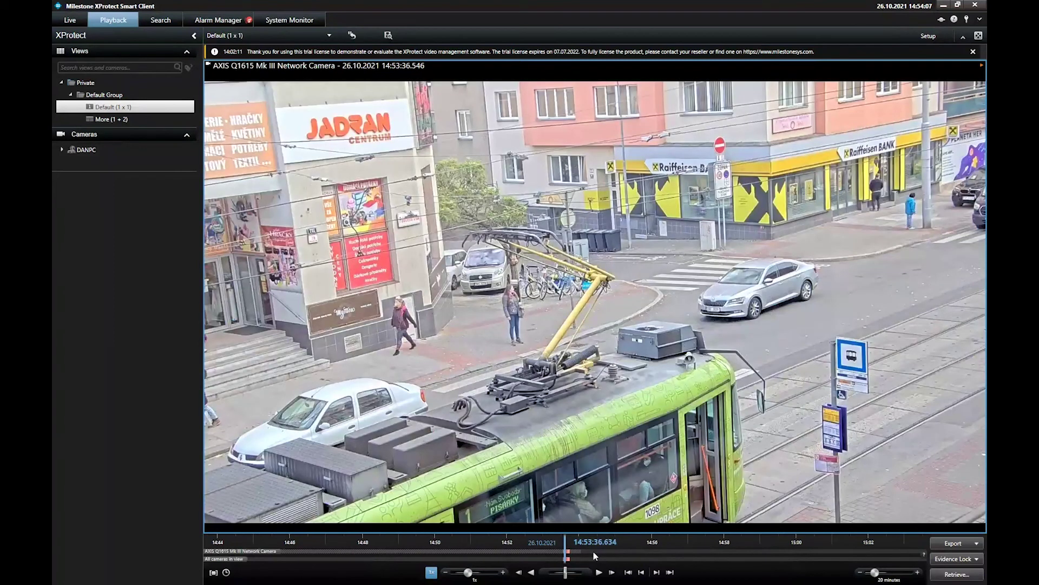
left_click(222, 20)
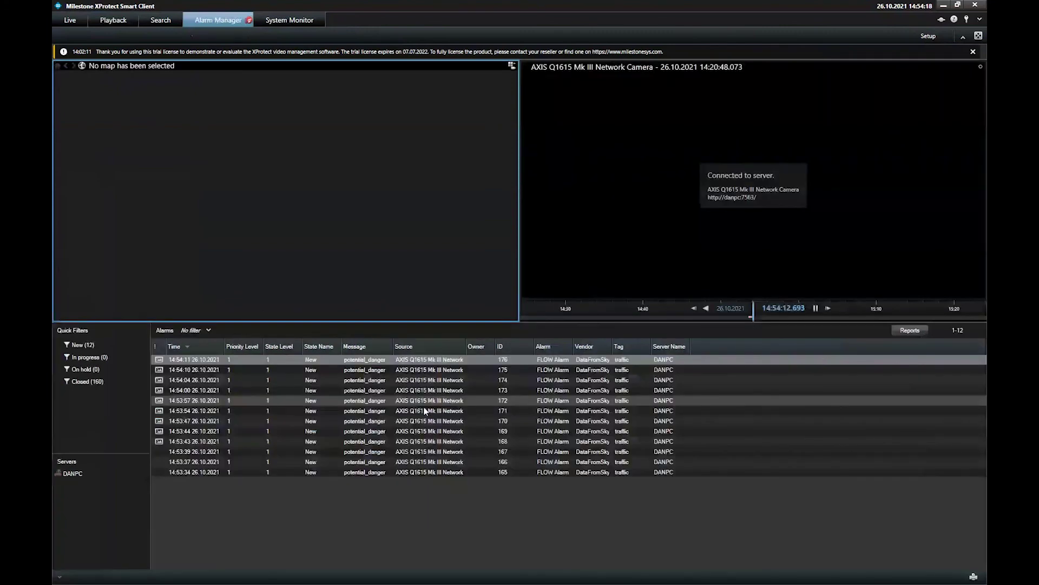
left_click(516, 360)
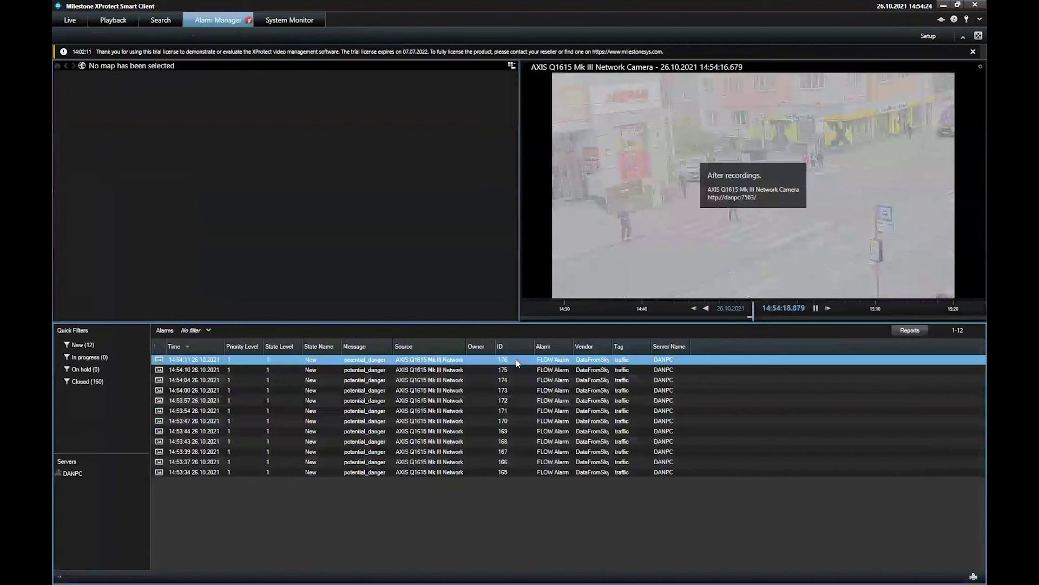
double_click(516, 359)
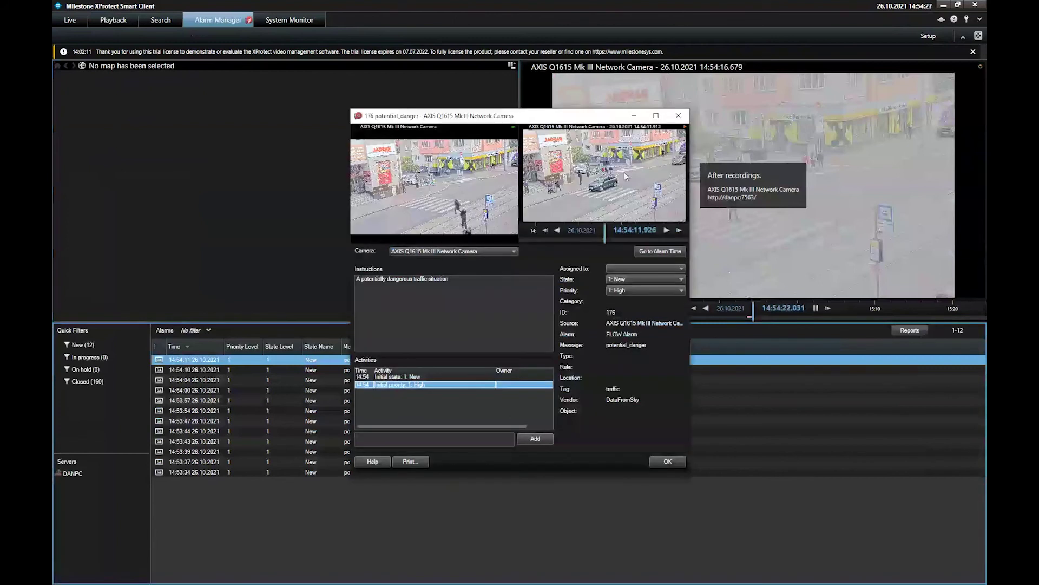
left_click(667, 230)
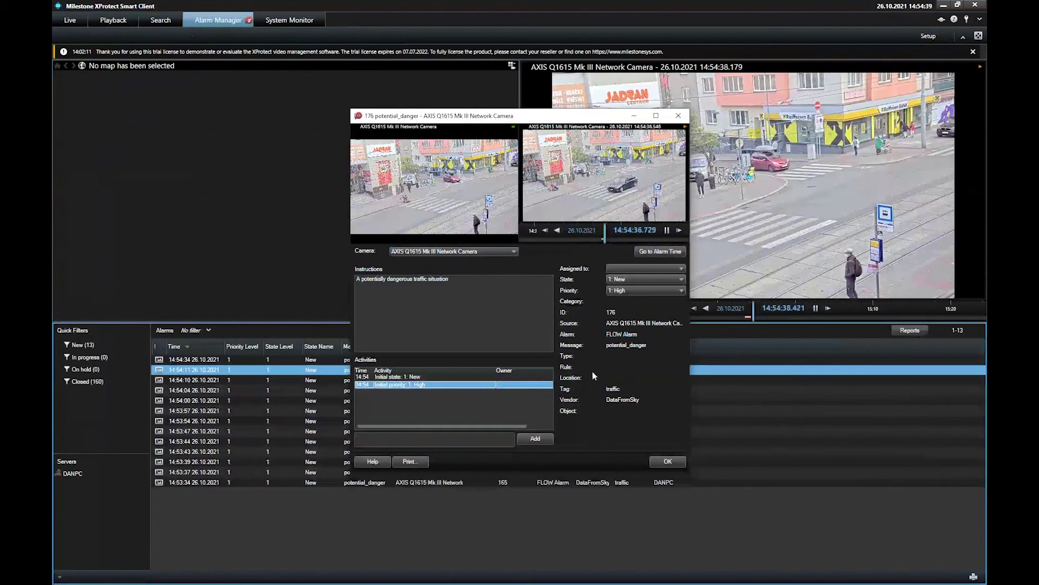
left_click(666, 461)
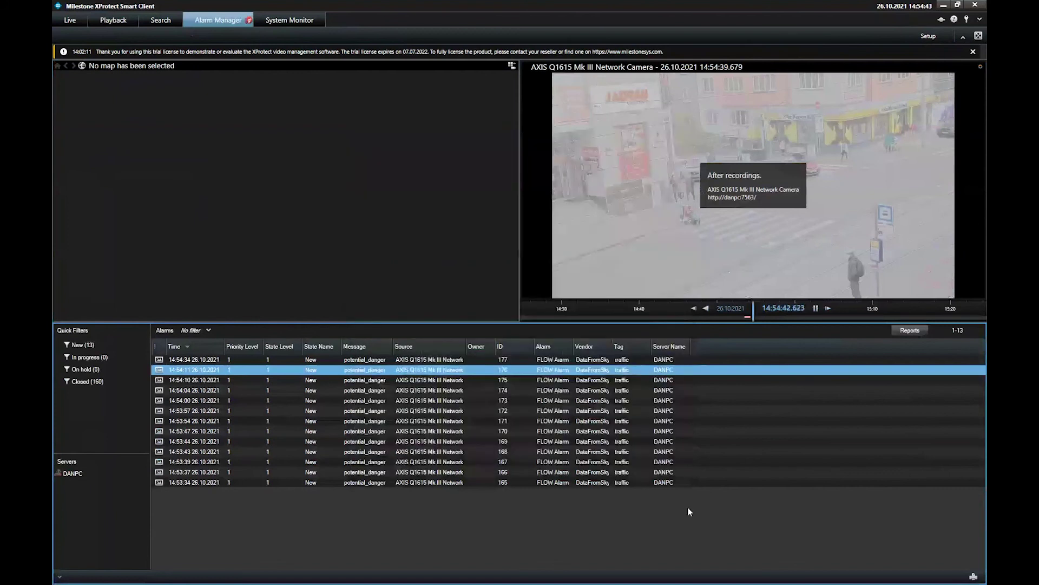